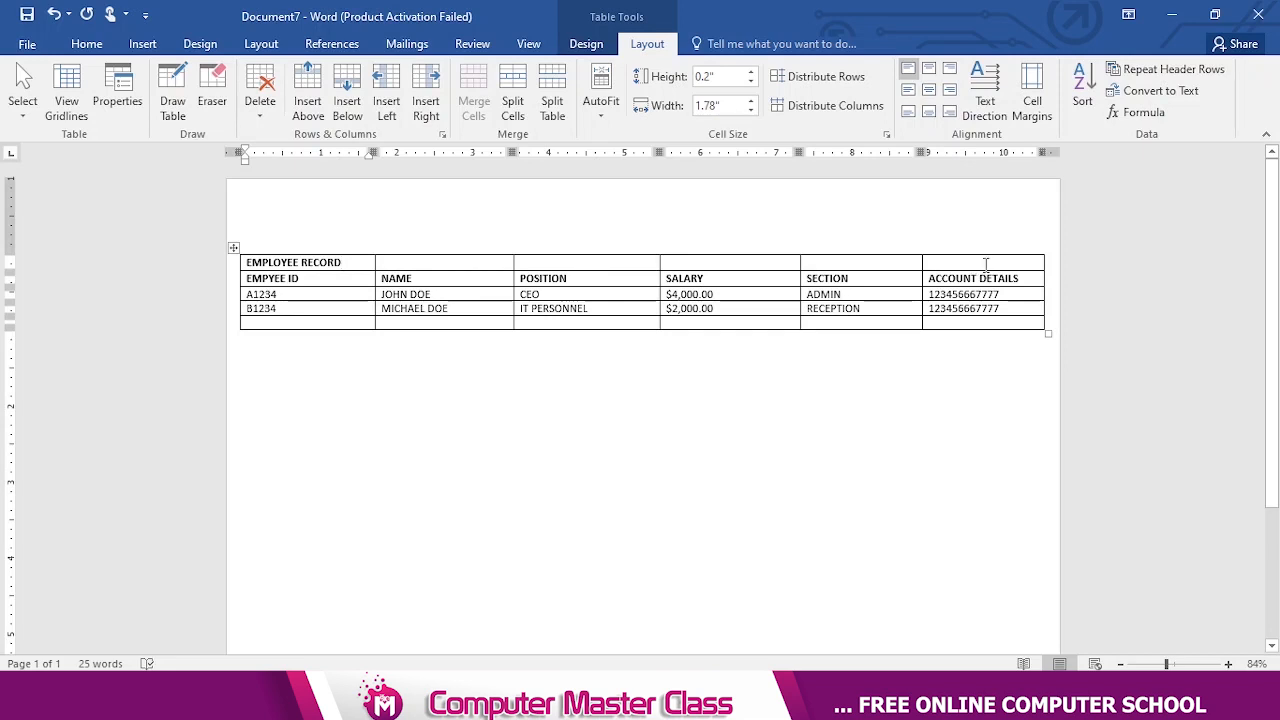
# Merge the EMPLOYEE RECORD row into one cell across the employee table and center its title.
pyautogui.moveTo(984, 262); pyautogui.dragTo(340, 262)
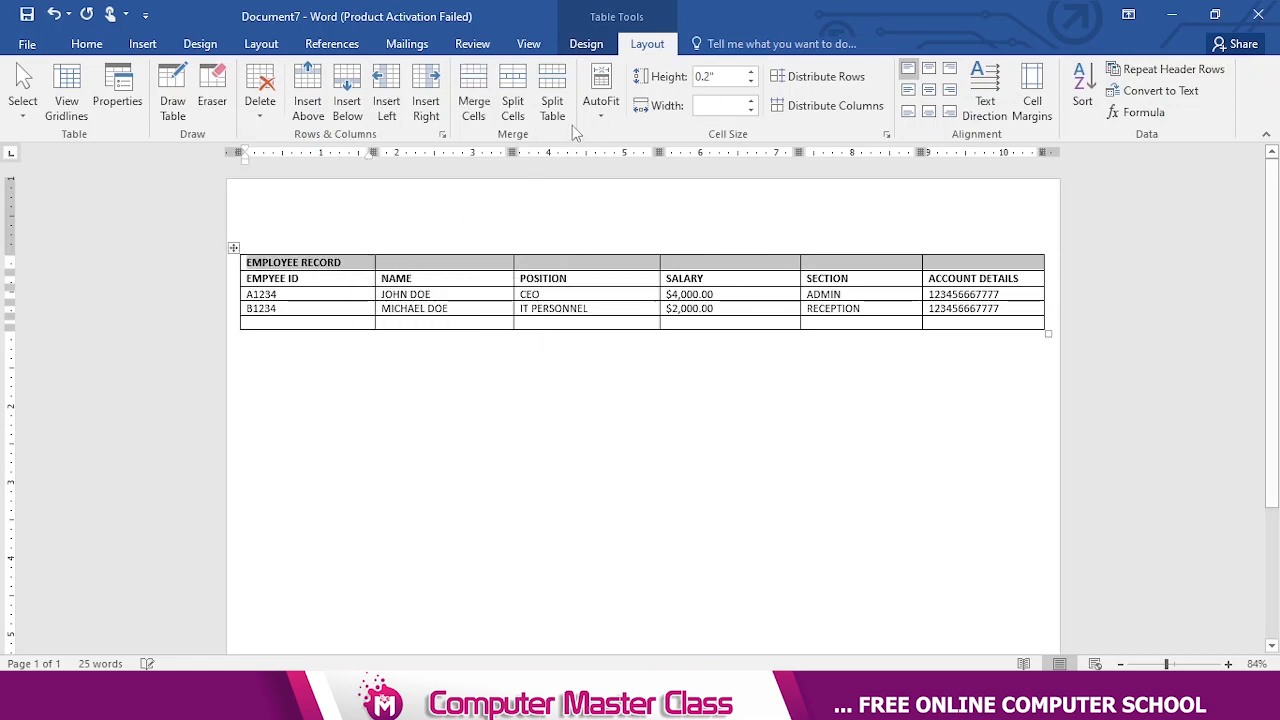
pyautogui.click(475, 119)
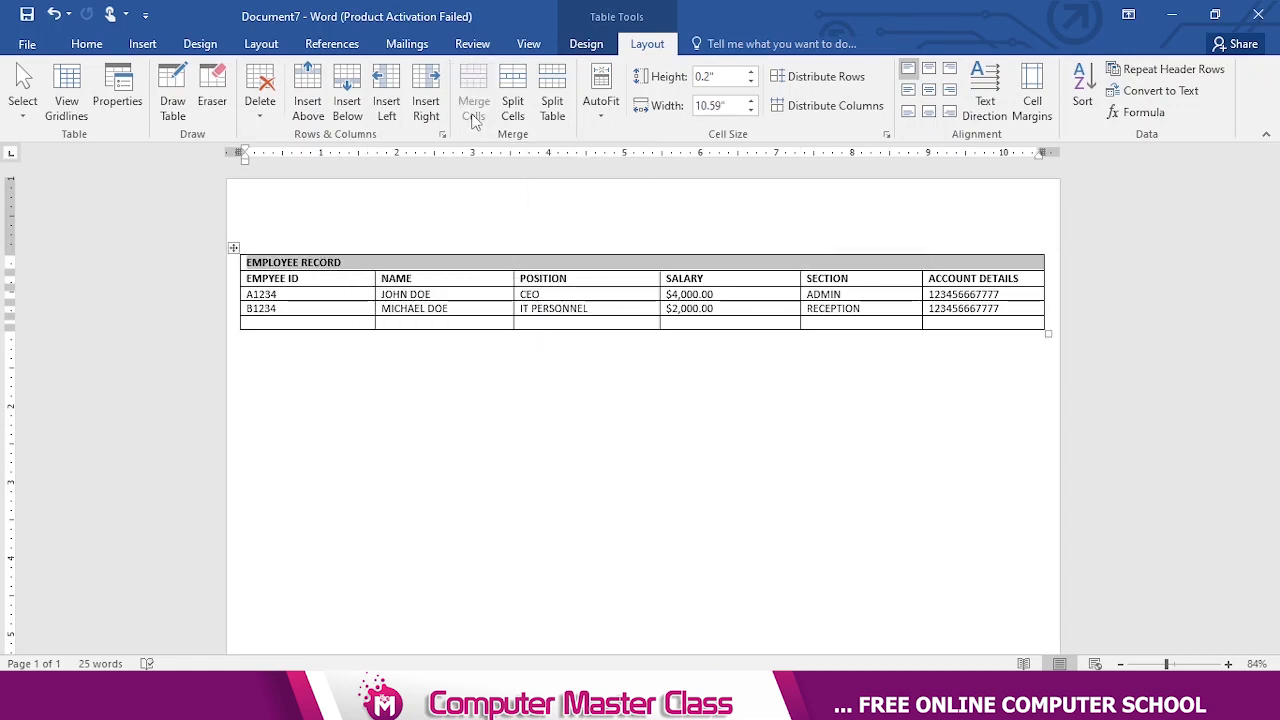
pyautogui.click(307, 251)
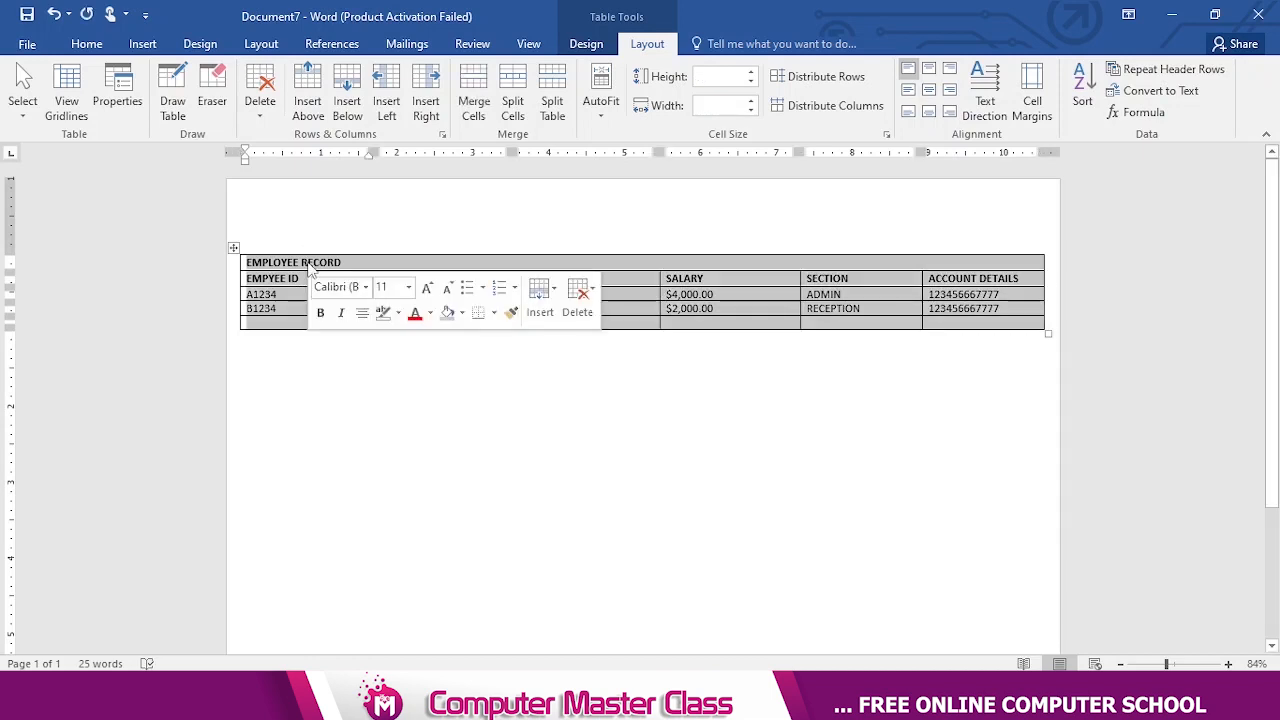
pyautogui.click(302, 263)
pyautogui.hotkey('ctrl', 'e')
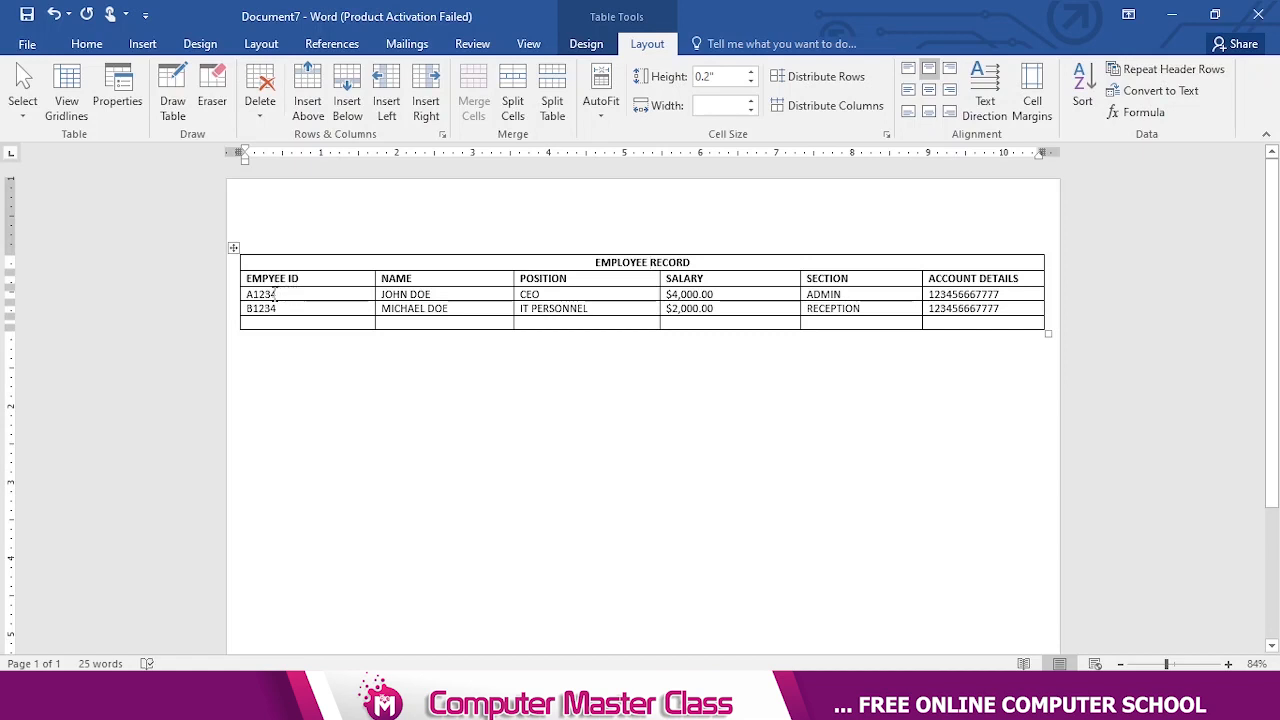
# Increase the employee table's default left cell margin by one increment.
pyautogui.click(283, 294)
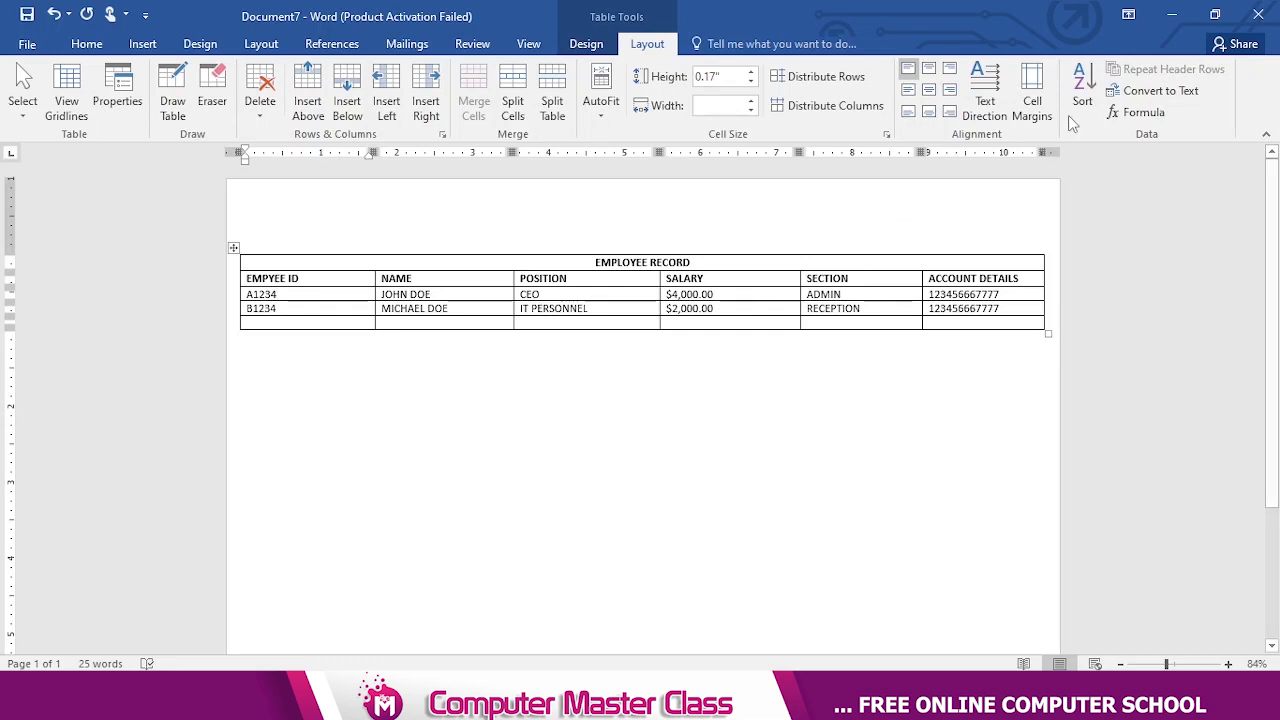
pyautogui.click(1036, 94)
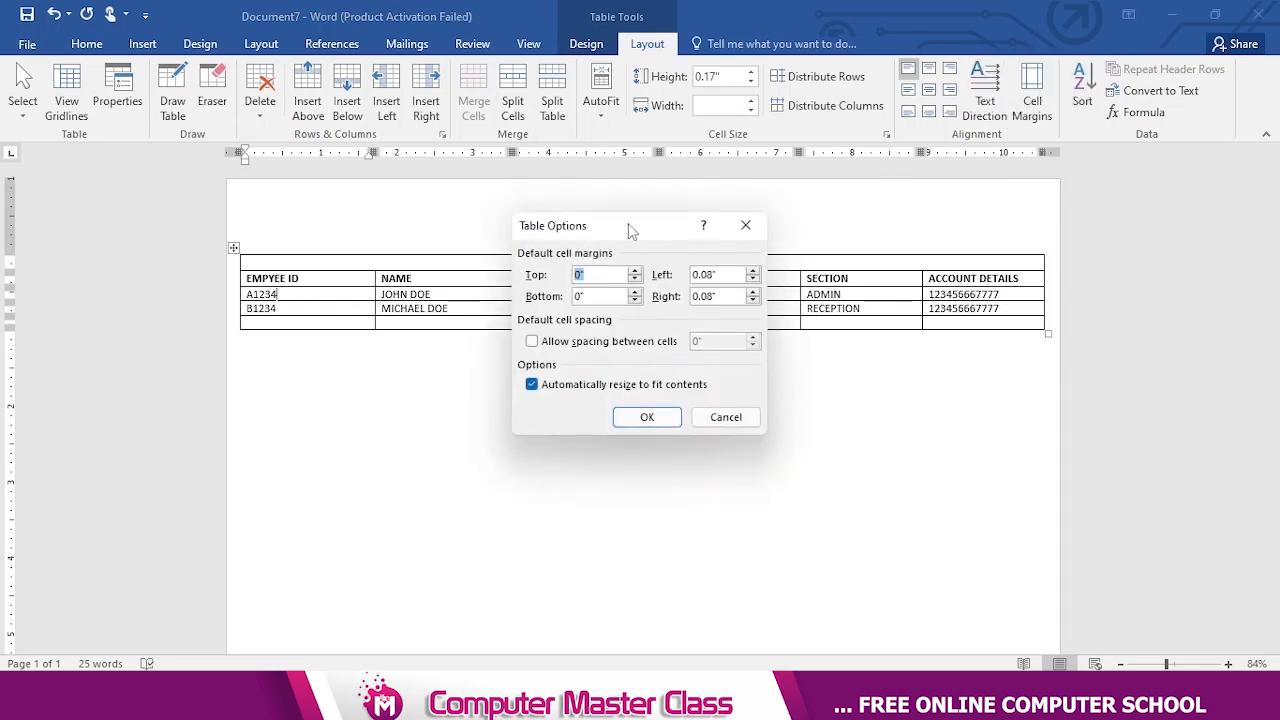
pyautogui.moveTo(632, 231); pyautogui.dragTo(657, 222)
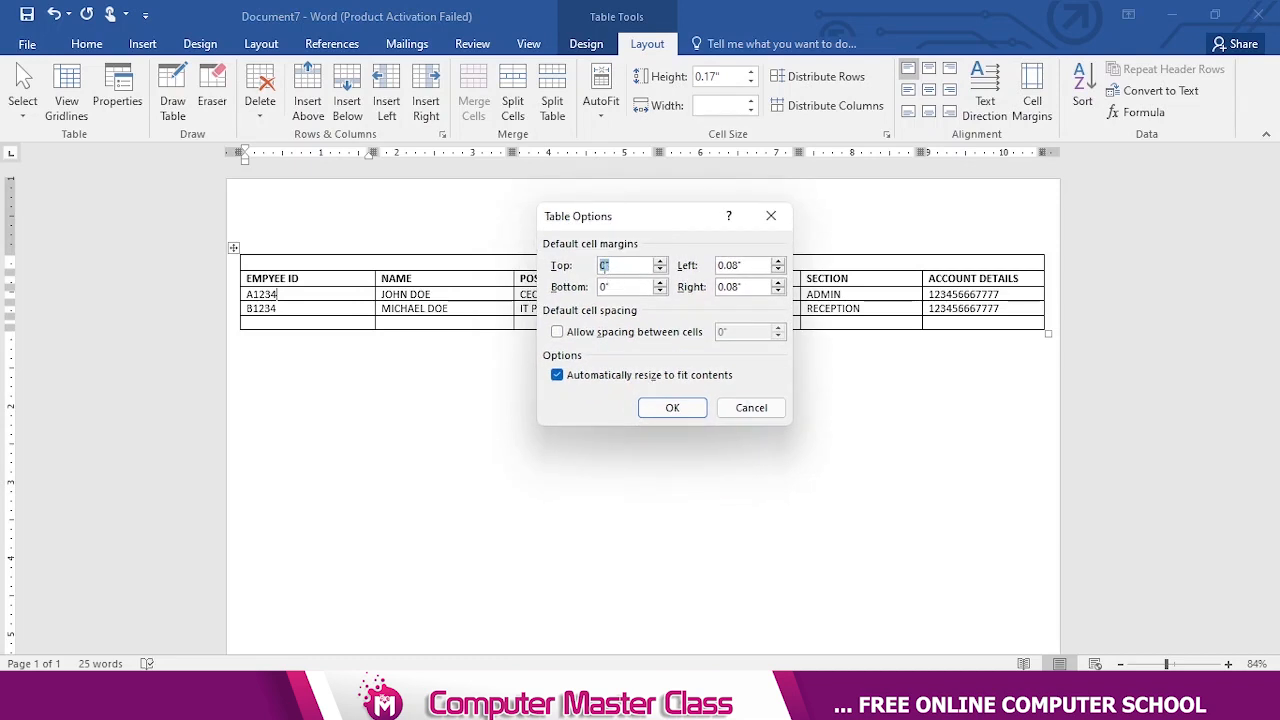
pyautogui.click(779, 262)
pyautogui.click(680, 410)
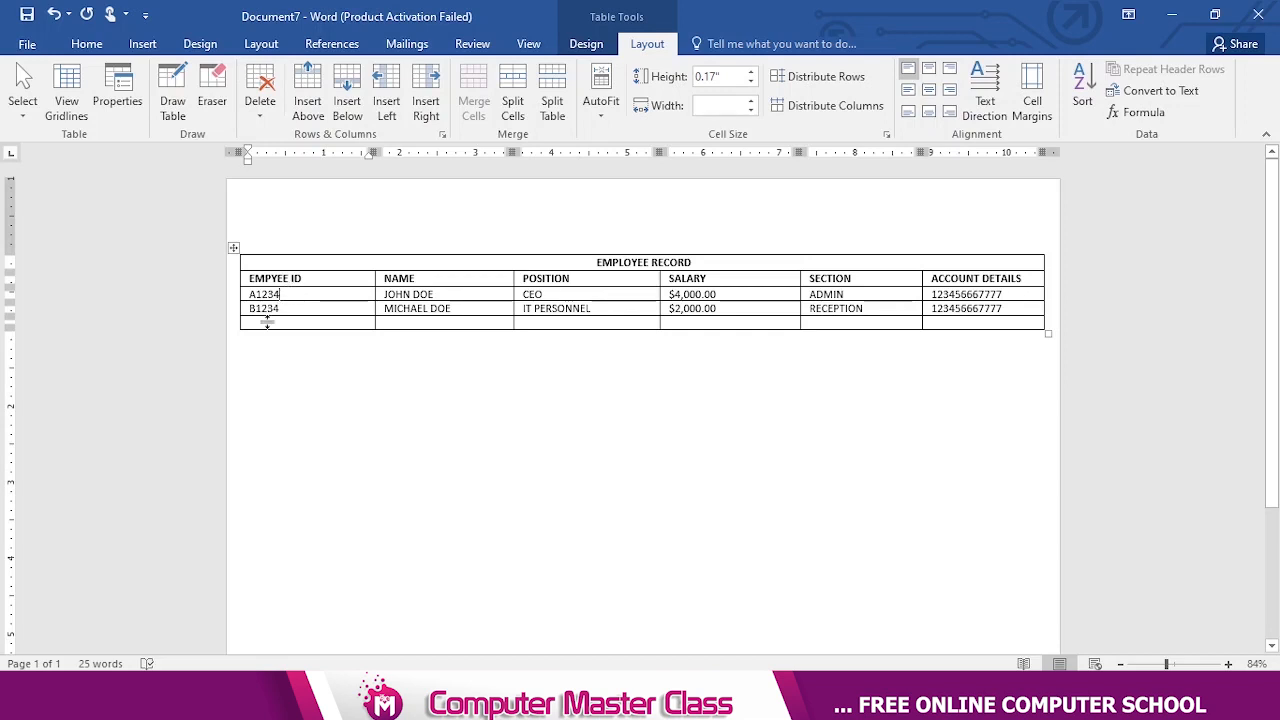
# Insert a one-cell table below the employee table and narrow it from both sides to about 1.19 inches wide.
pyautogui.click(386, 391)
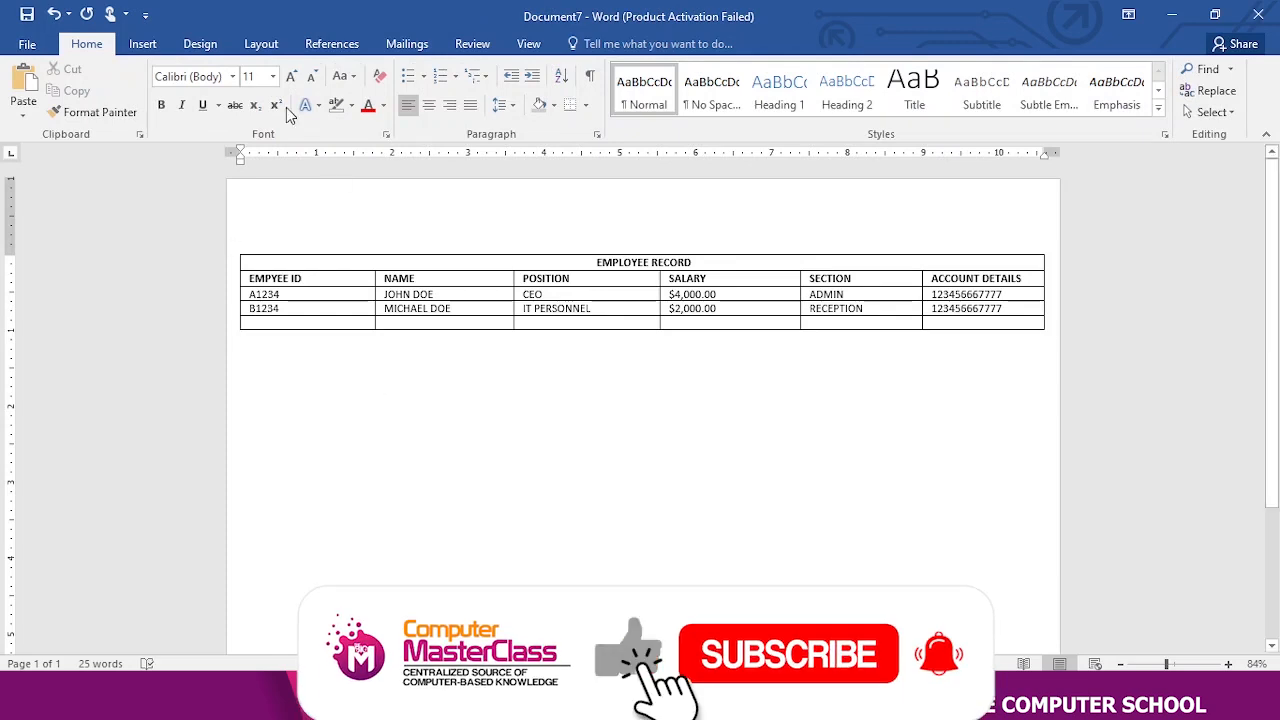
pyautogui.click(142, 44)
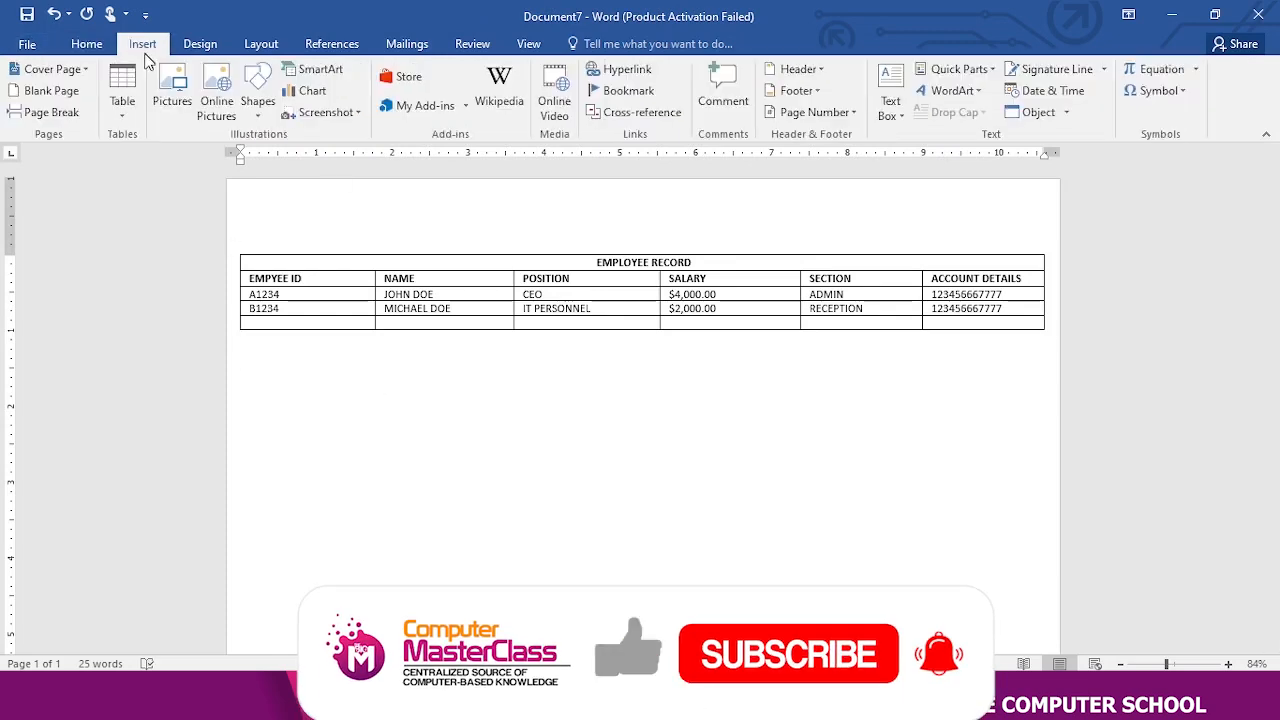
pyautogui.click(122, 100)
pyautogui.click(116, 162)
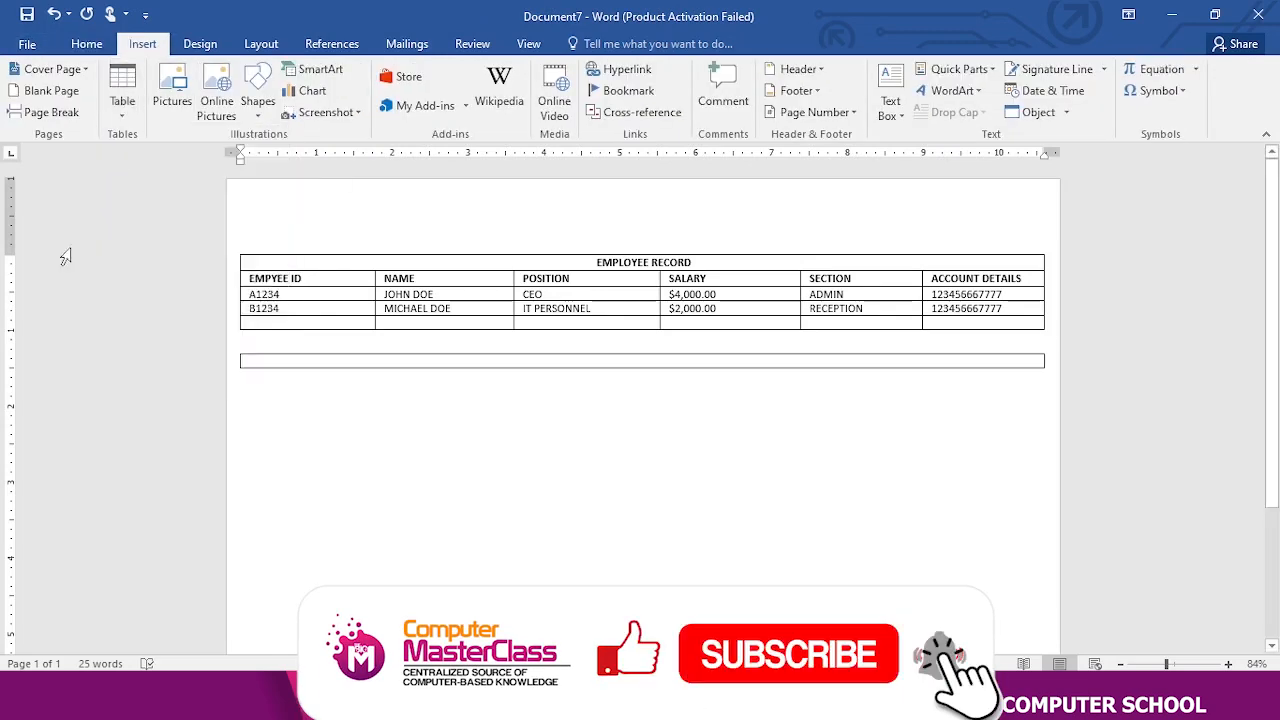
pyautogui.moveTo(1041, 358); pyautogui.dragTo(364, 362)
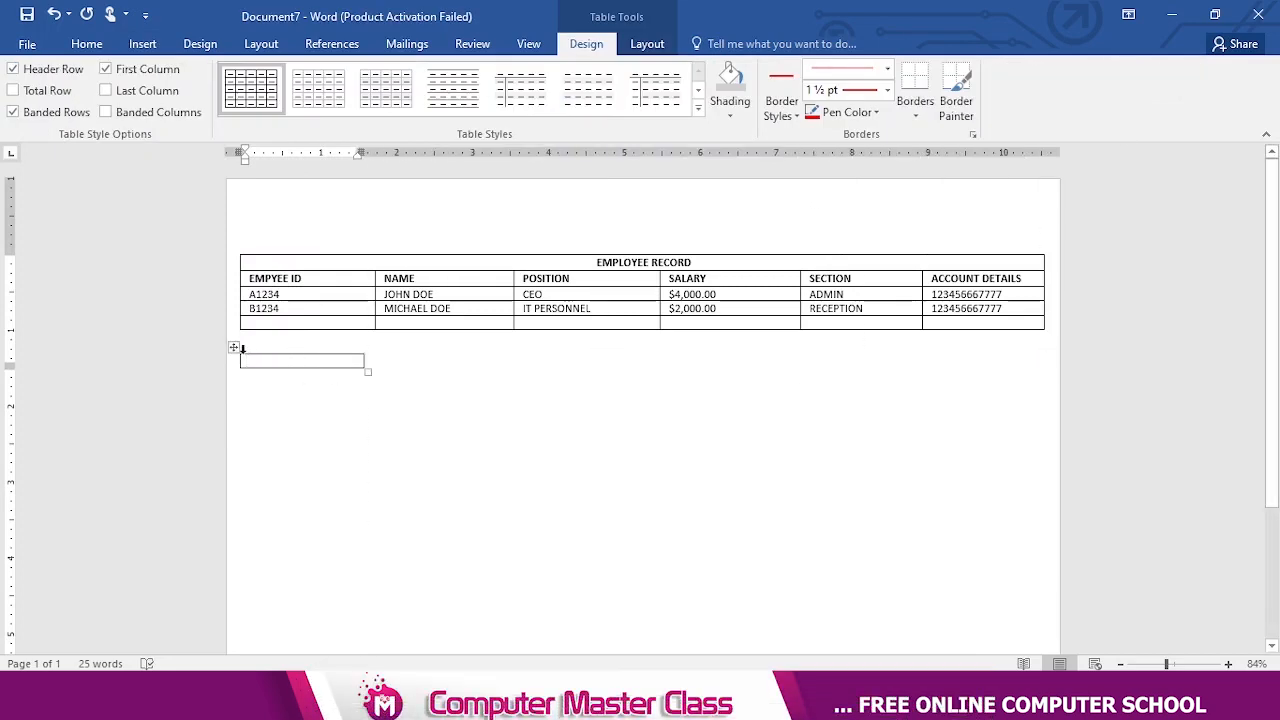
pyautogui.moveTo(243, 360); pyautogui.dragTo(273, 360)
# Enter the heading RATING KEY in the new table's cell and make it bold.
pyautogui.doubleClick(321, 361)
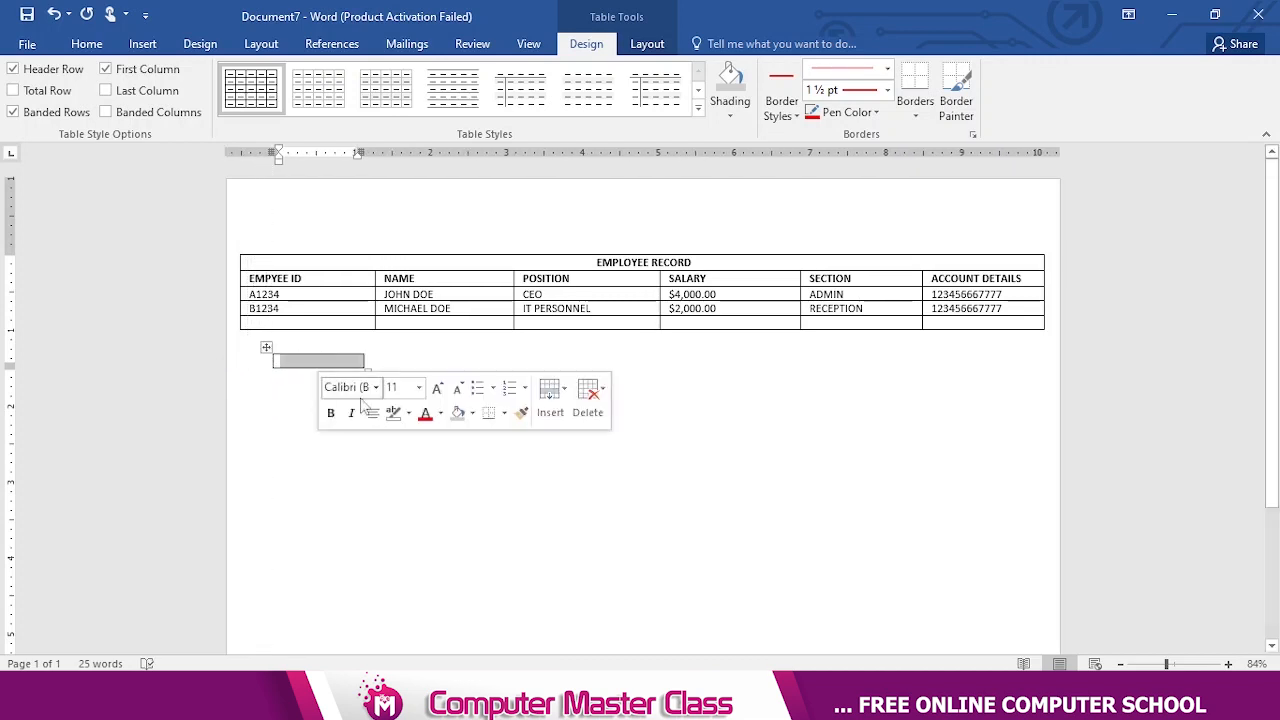
pyautogui.click(310, 363)
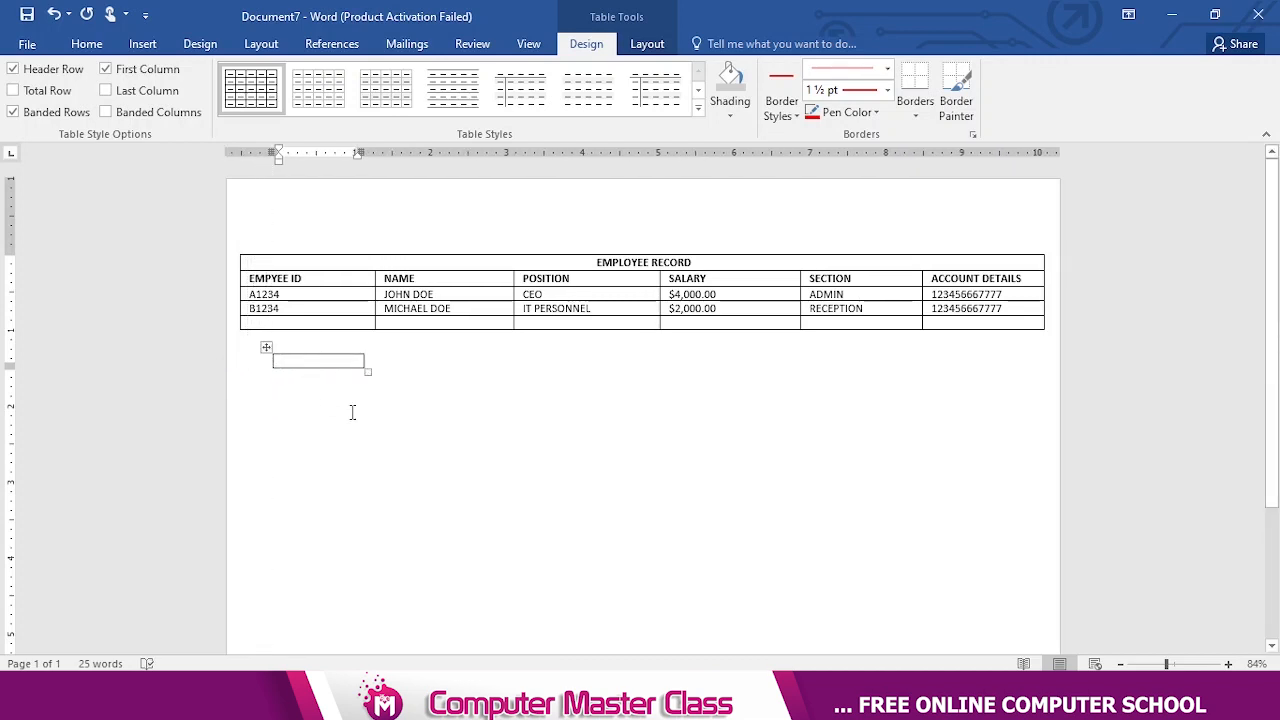
pyautogui.write('RATING KEY')
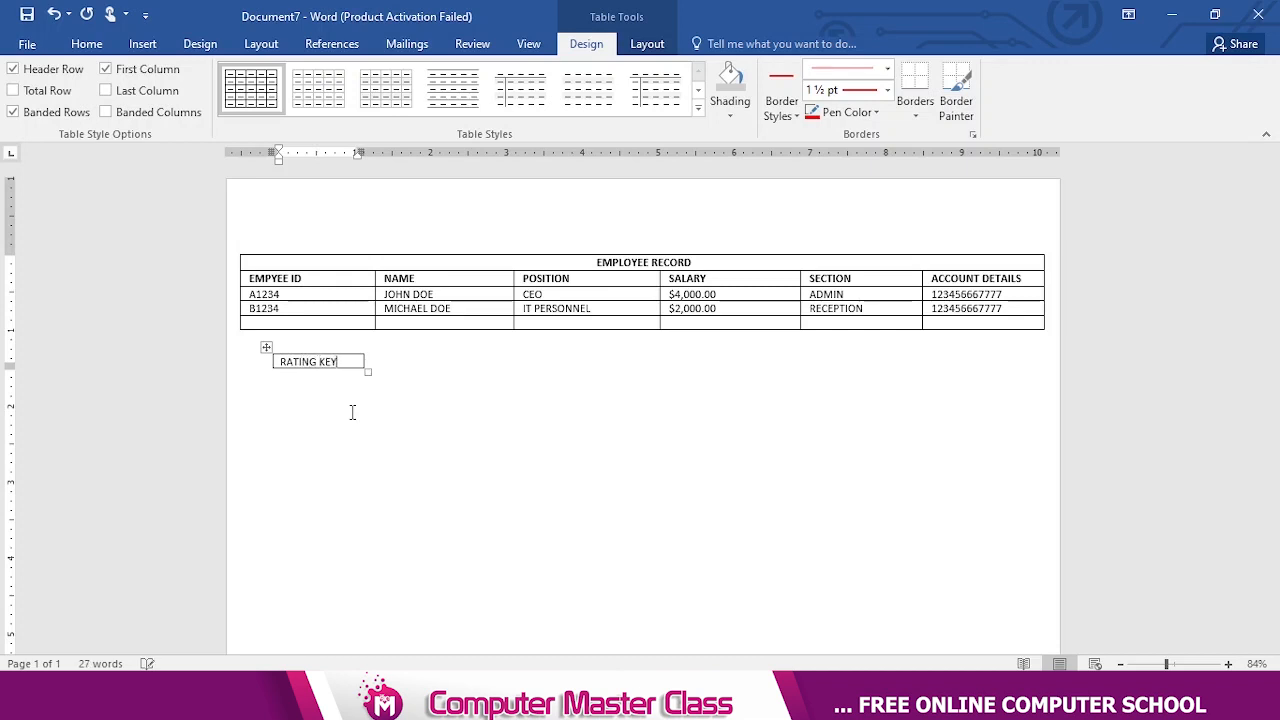
pyautogui.hotkey('shift', 'Home')
pyautogui.hotkey('ctrl', 'b')
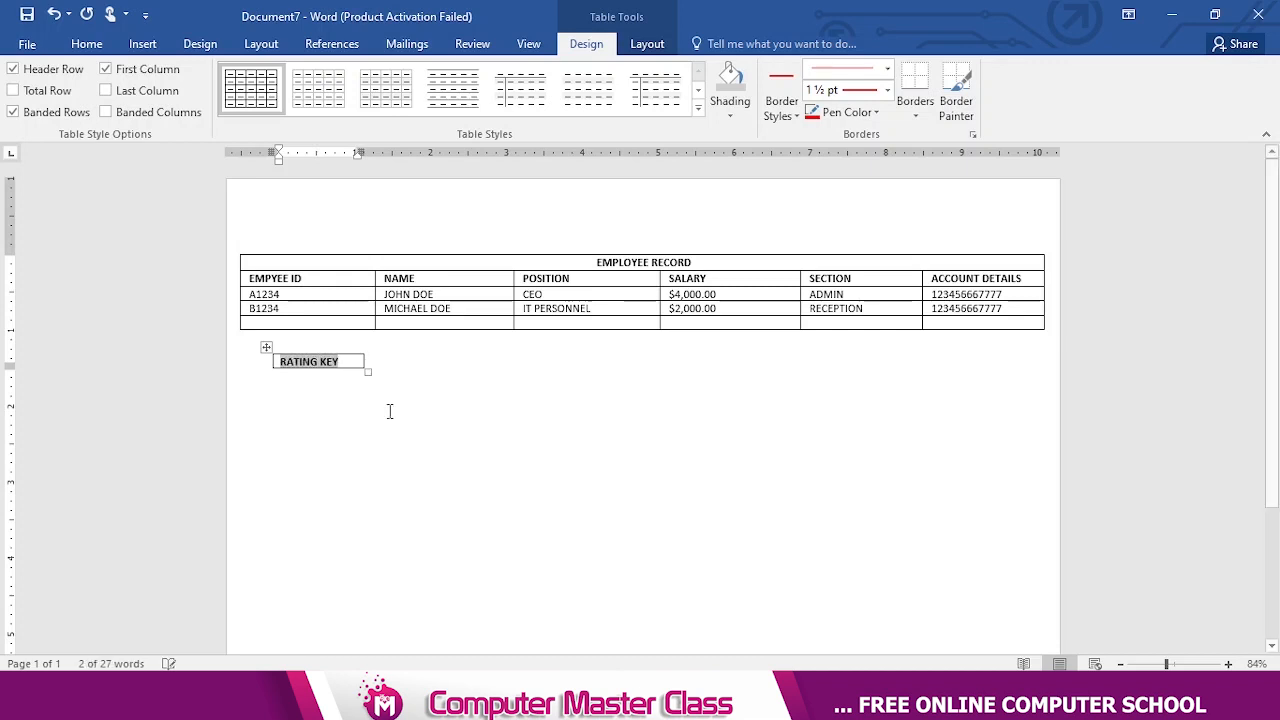
pyautogui.click(355, 362)
# Add a row containing EXCELLENT below RATING KEY and split its cell into 2 columns and 1 row.
pyautogui.press('Tab')
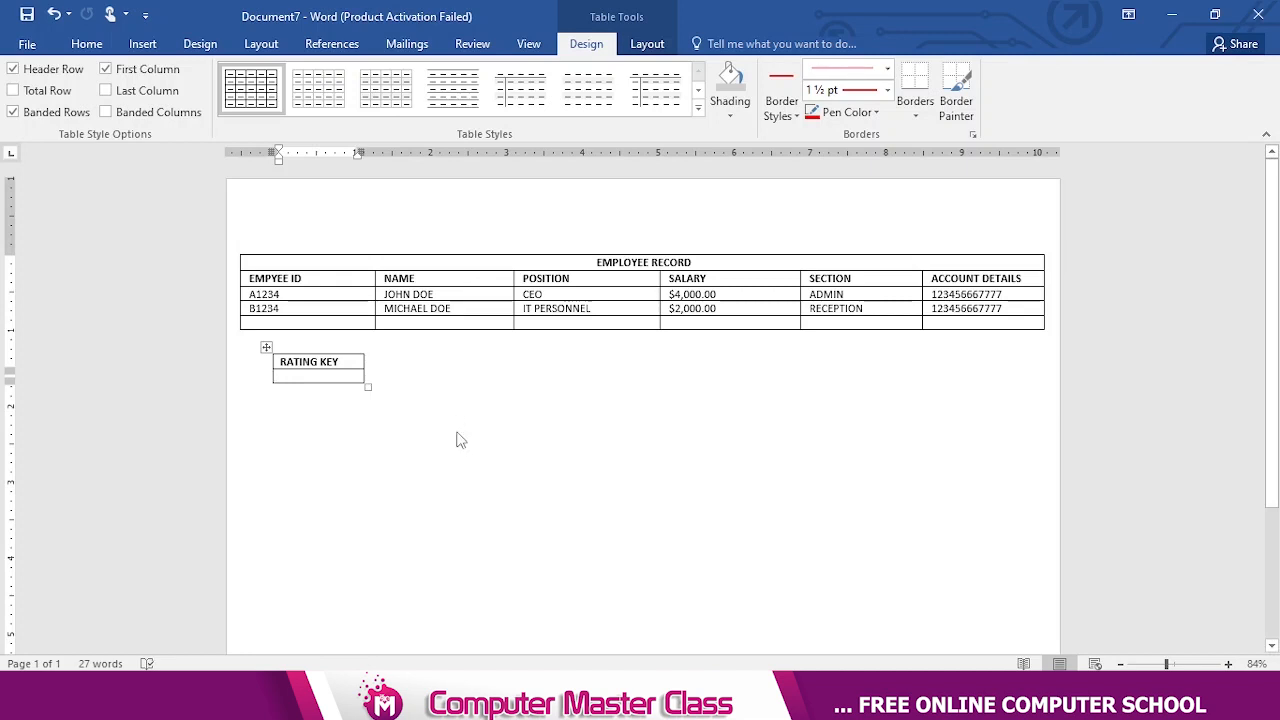
pyautogui.write('EXCELLENT')
pyautogui.click(647, 43)
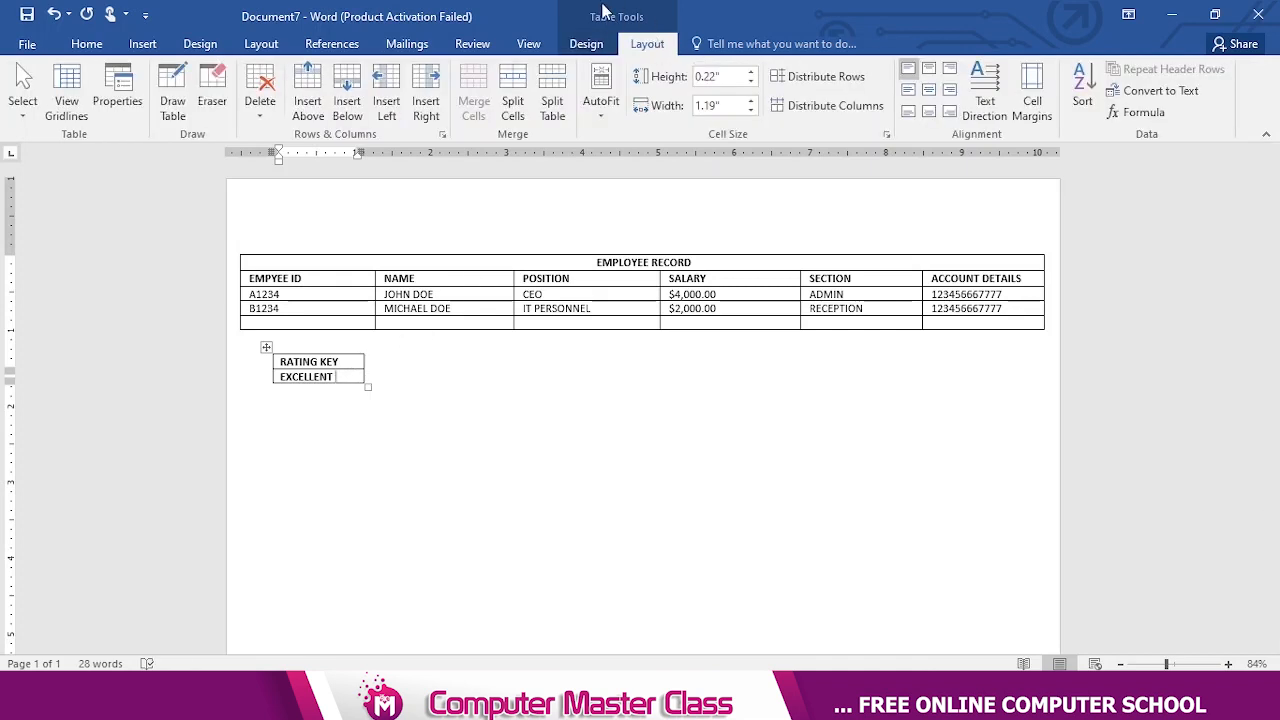
pyautogui.click(513, 108)
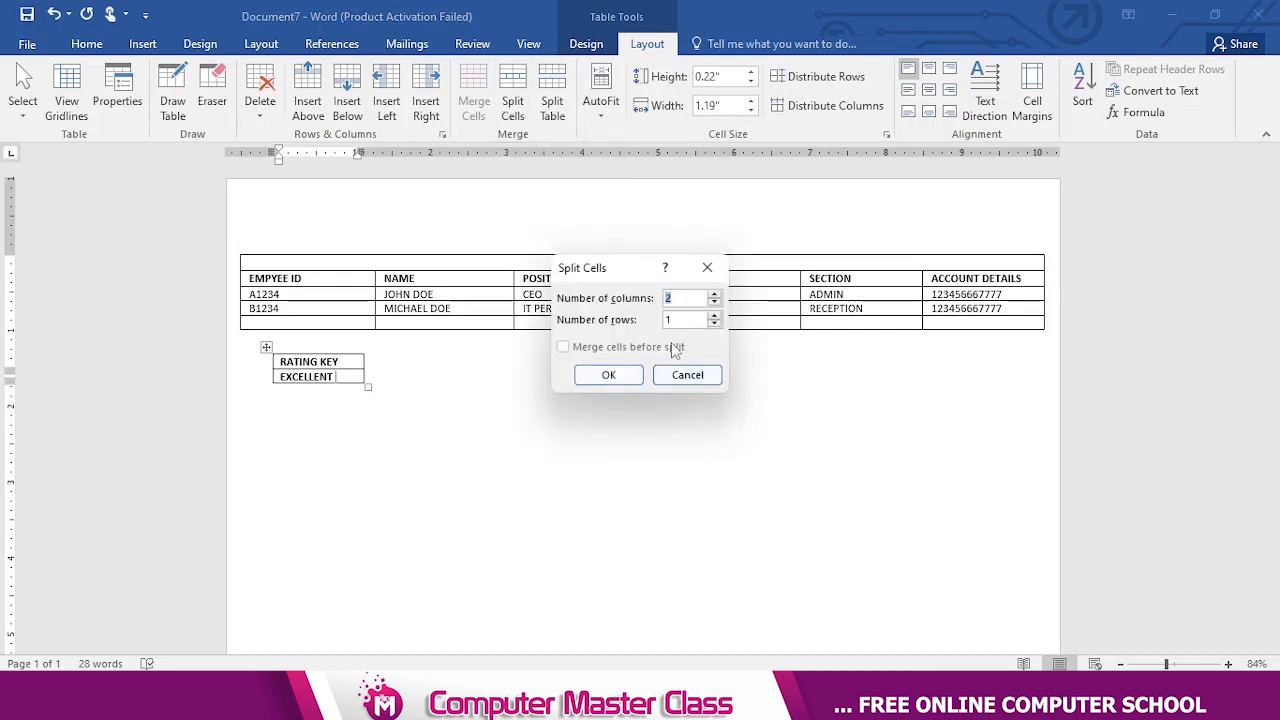
pyautogui.click(620, 375)
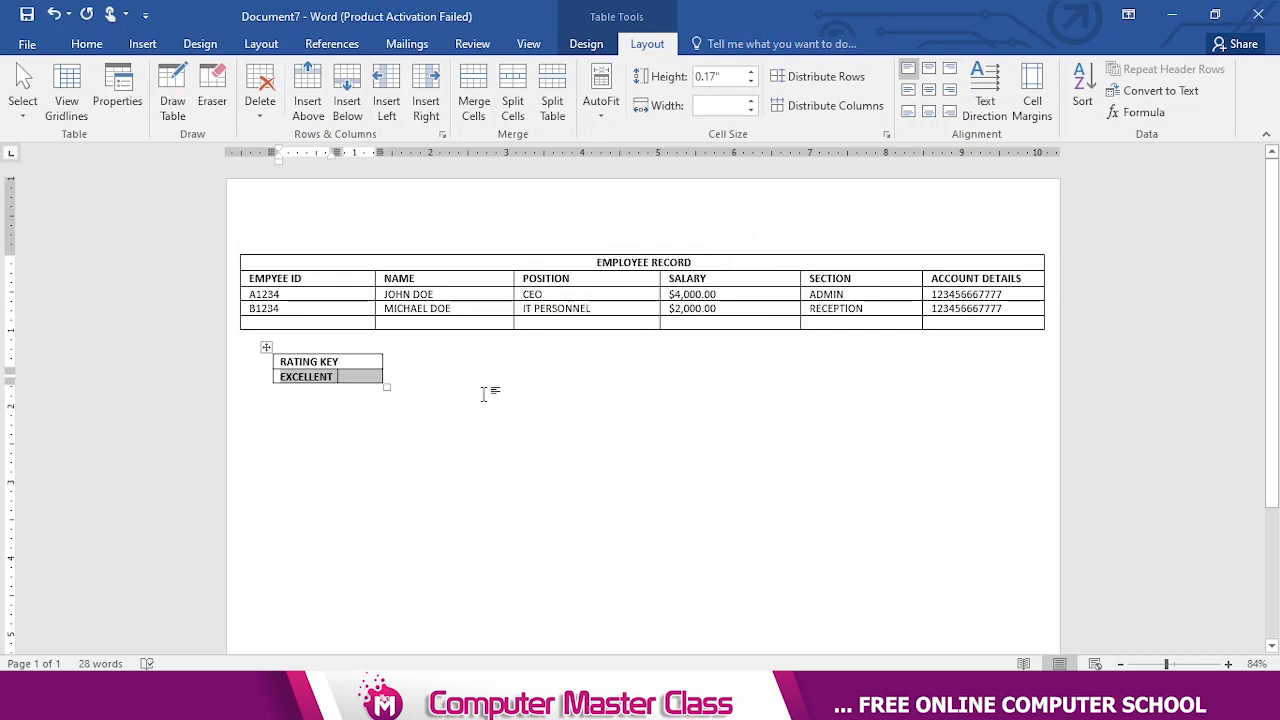
# Enter the rating A, centered, in the cell beside EXCELLENT.
pyautogui.click(355, 382)
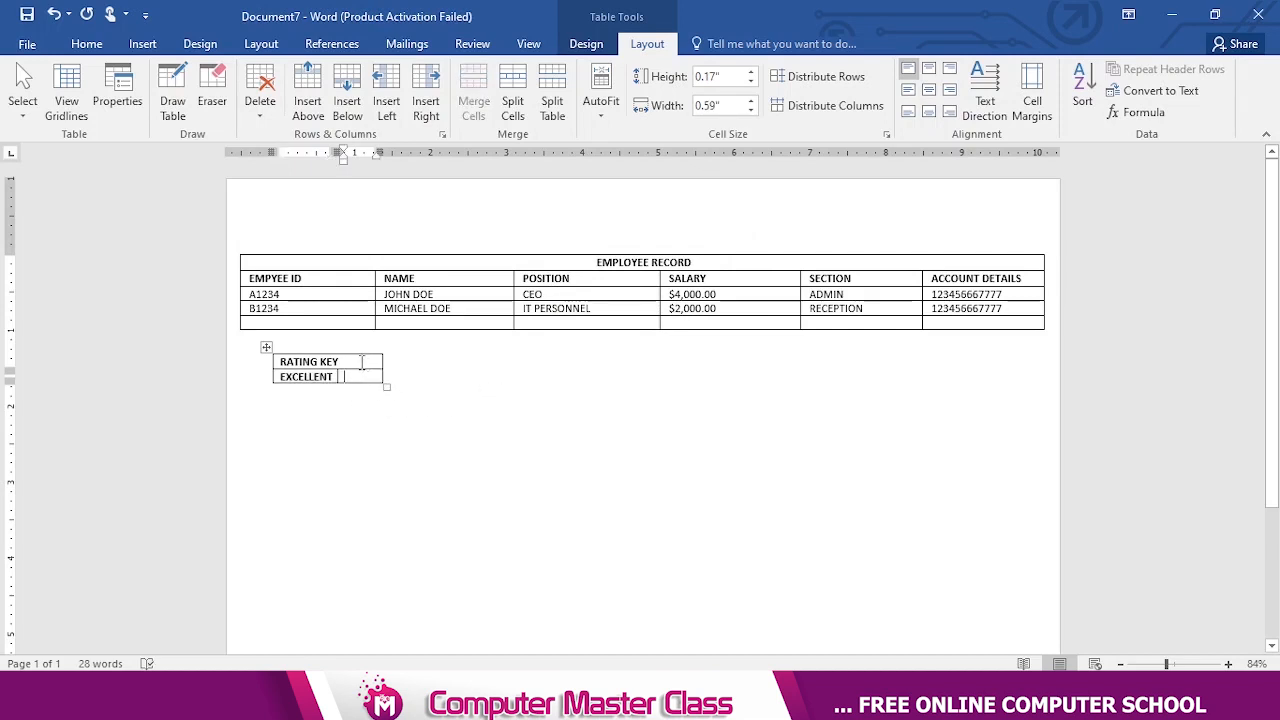
pyautogui.press('Up')
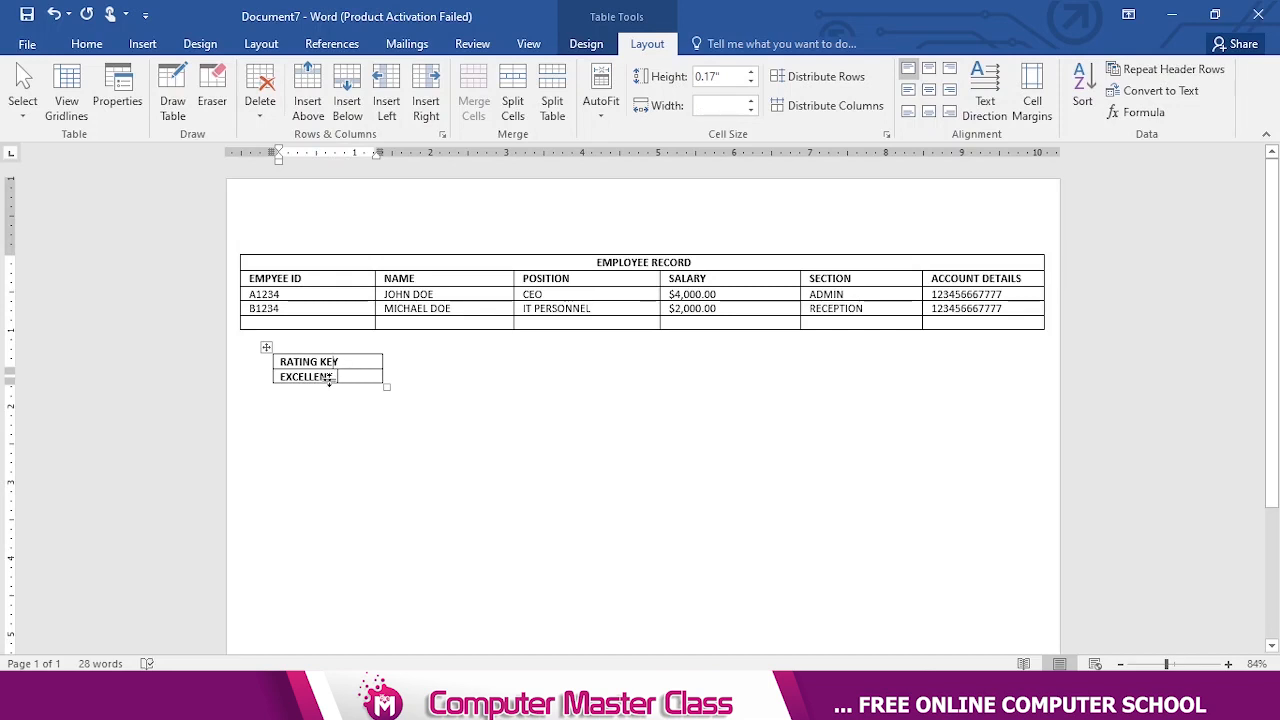
pyautogui.click(352, 377)
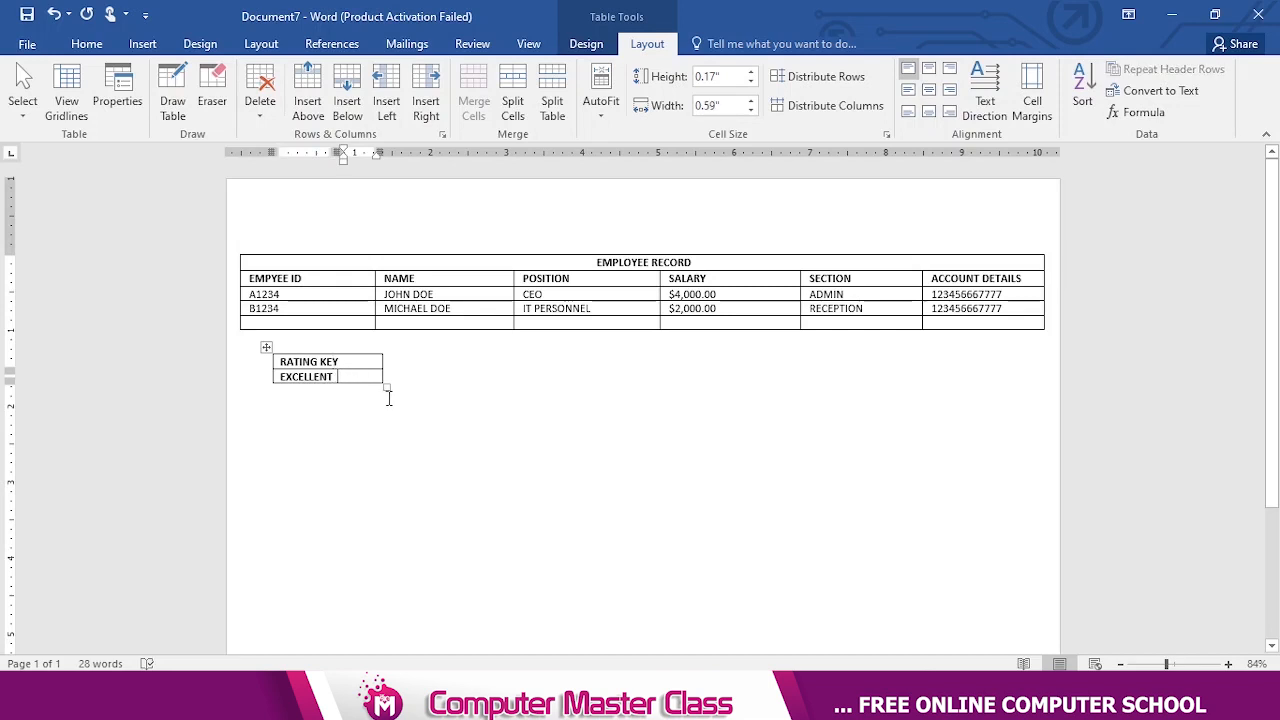
pyautogui.hotkey('ctrl', 'e')
# Center the RATING KEY heading and add an empty row below EXCELLENT.
pyautogui.click(441, 369)
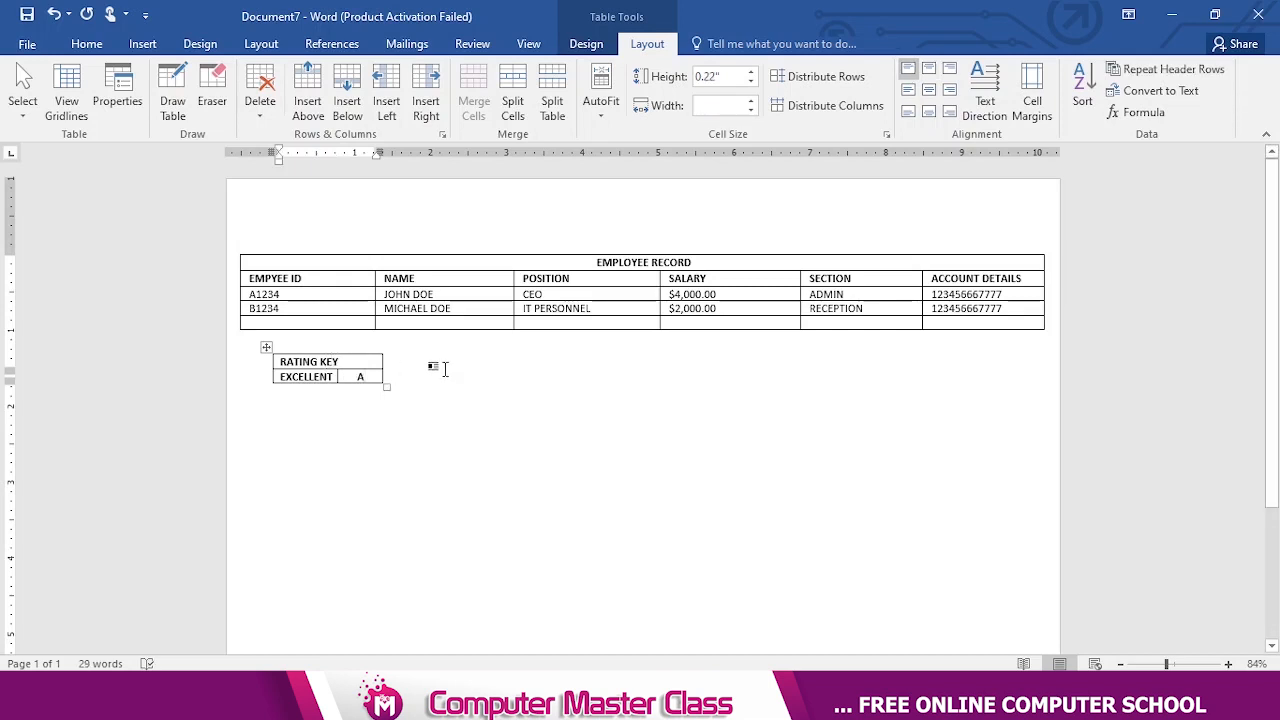
pyautogui.hotkey('ctrl', 'e')
pyautogui.click(357, 377)
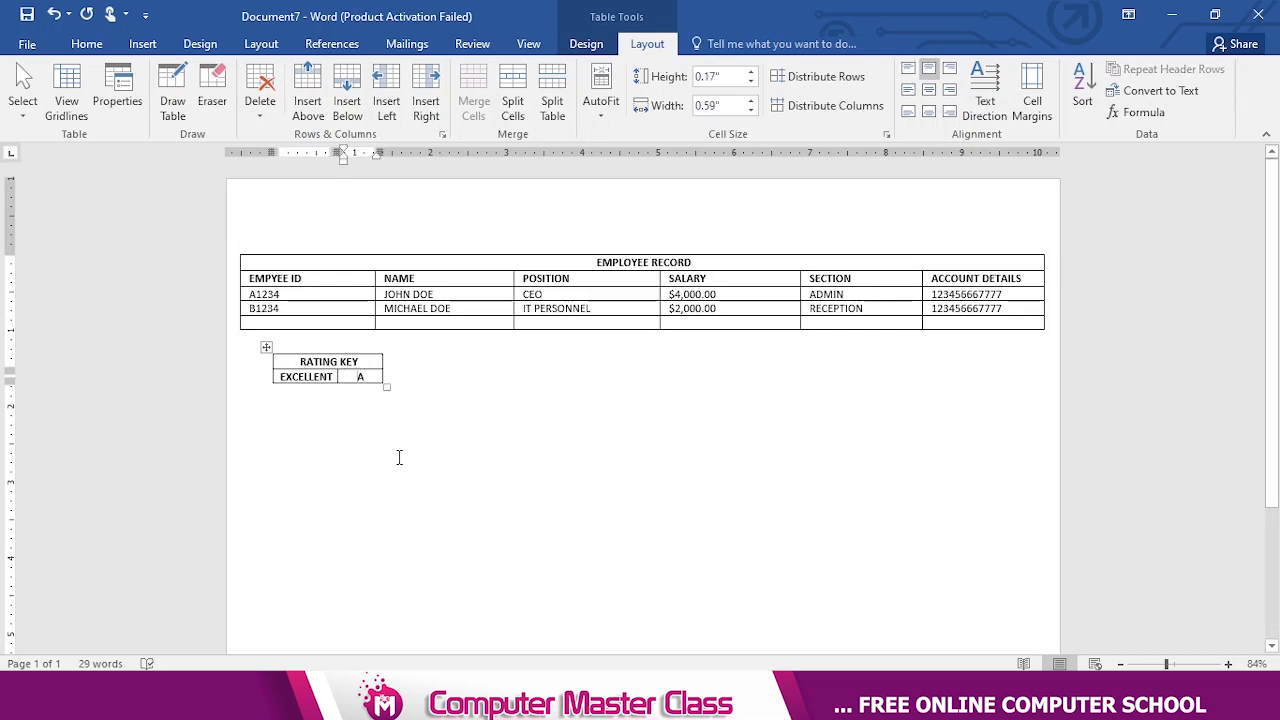
pyautogui.press('Tab')
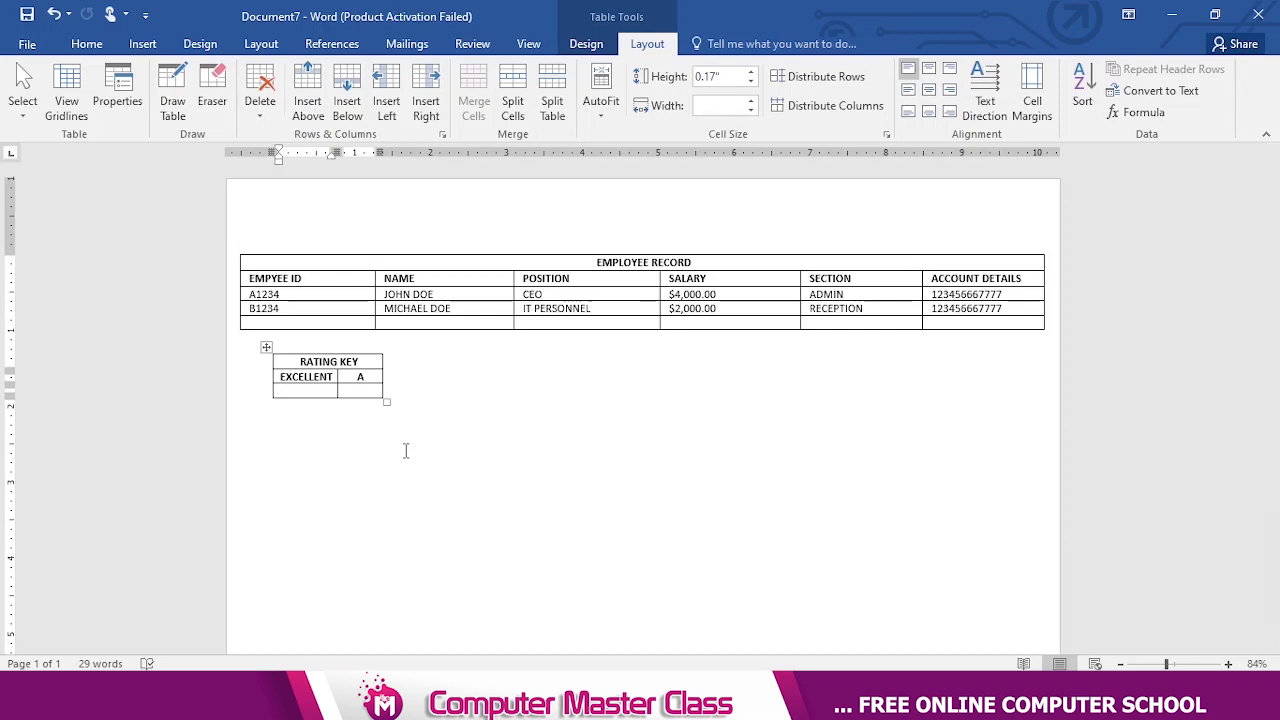
# Try deleting columns with the EMPLOYEE RECORD row selected, and undo the deletion.
pyautogui.click(234, 323)
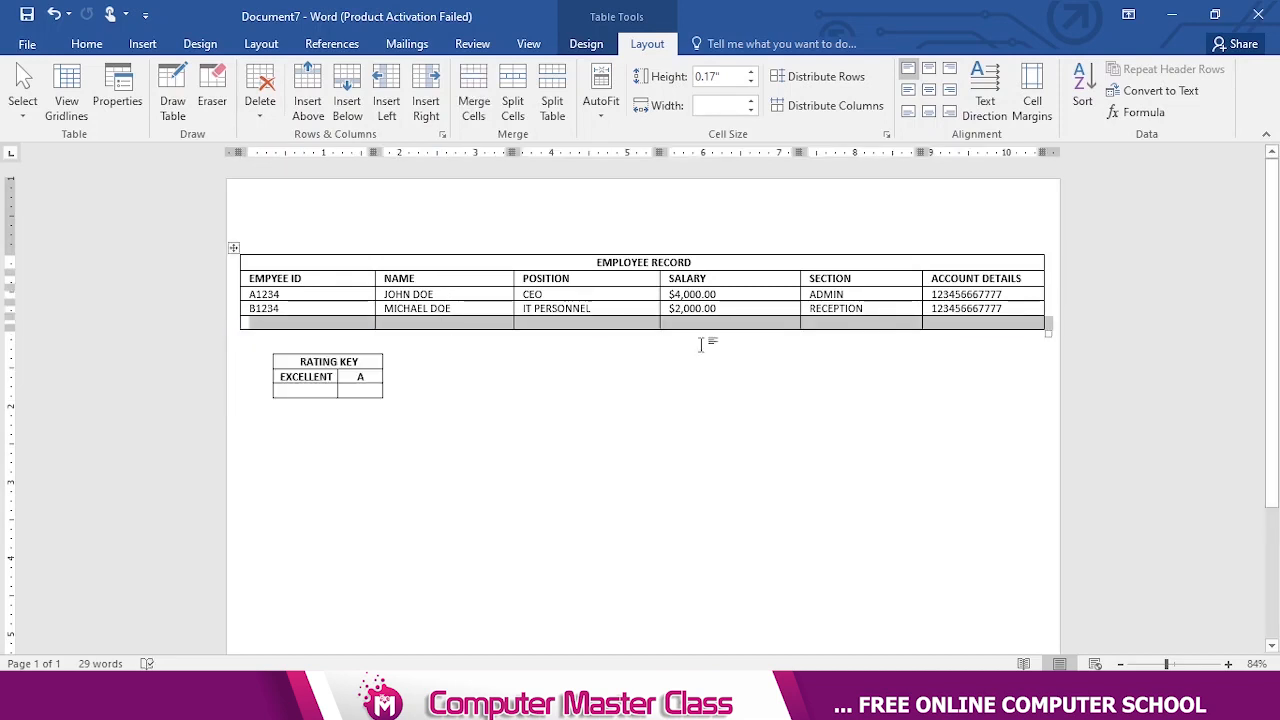
pyautogui.click(232, 264)
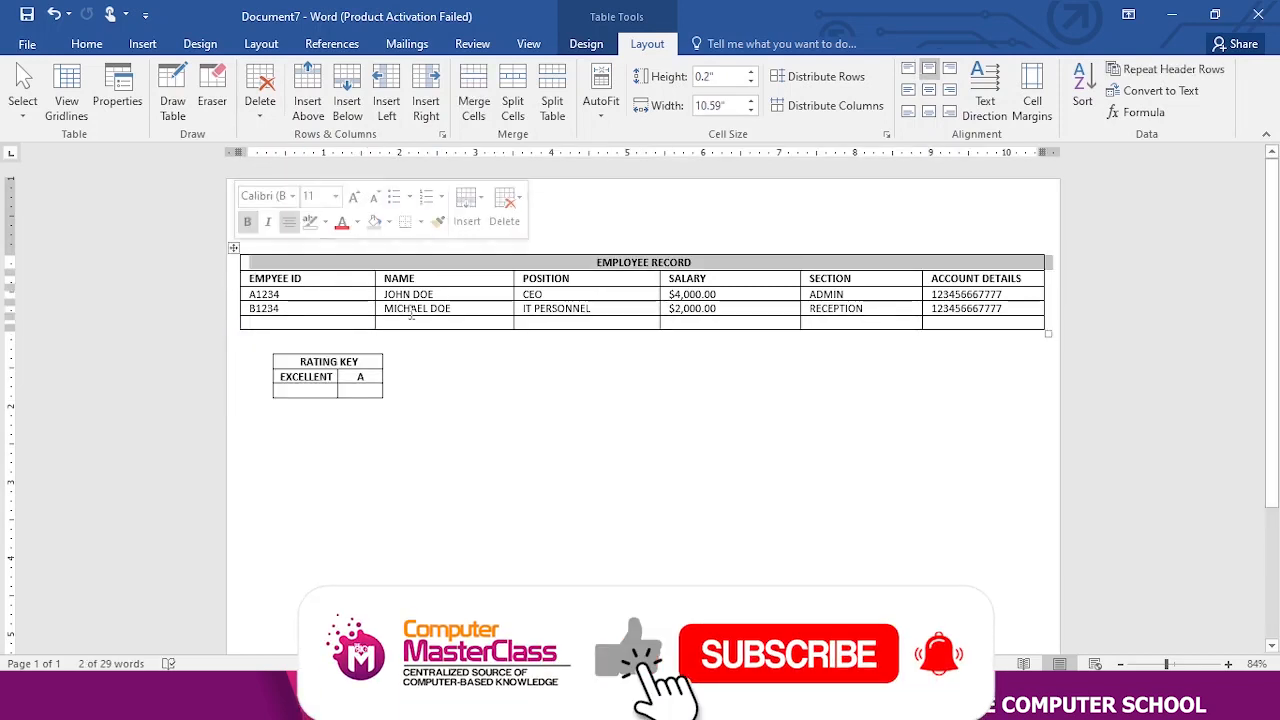
pyautogui.click(260, 108)
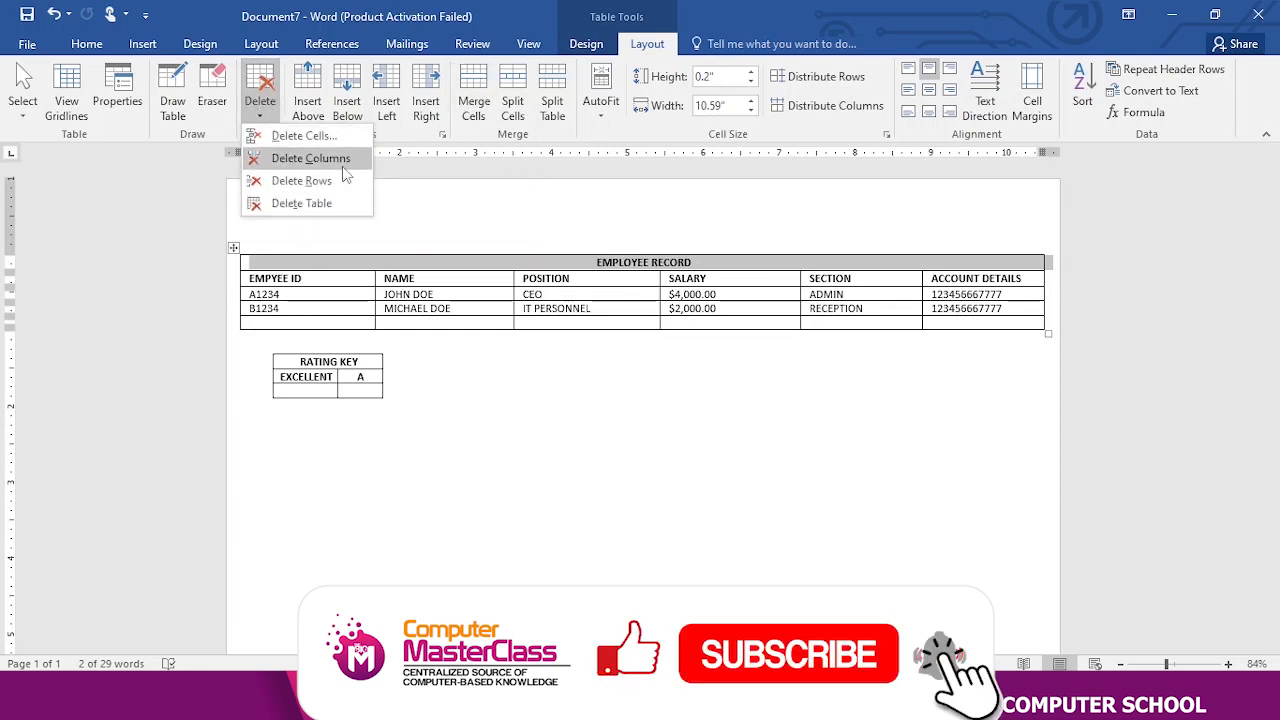
pyautogui.click(342, 162)
pyautogui.hotkey('ctrl', 'z')
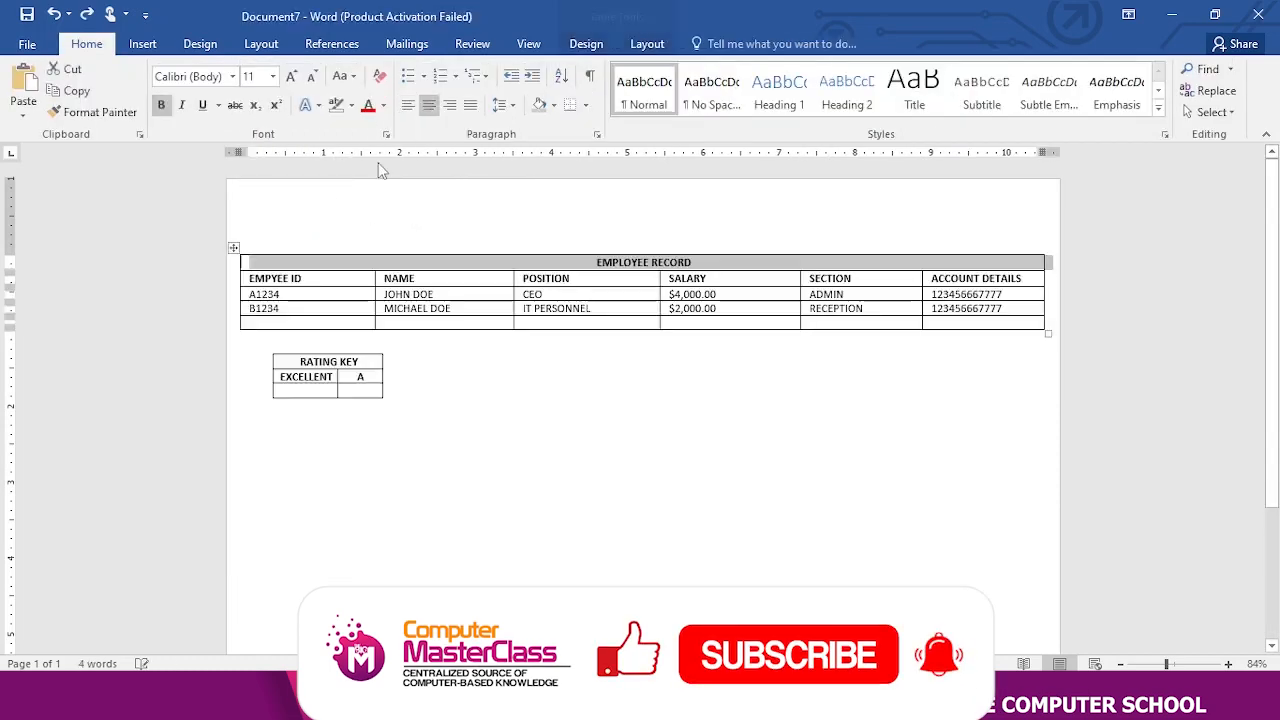
# Delete the EMPLOYEE RECORD title row from the employee table.
pyautogui.click(647, 44)
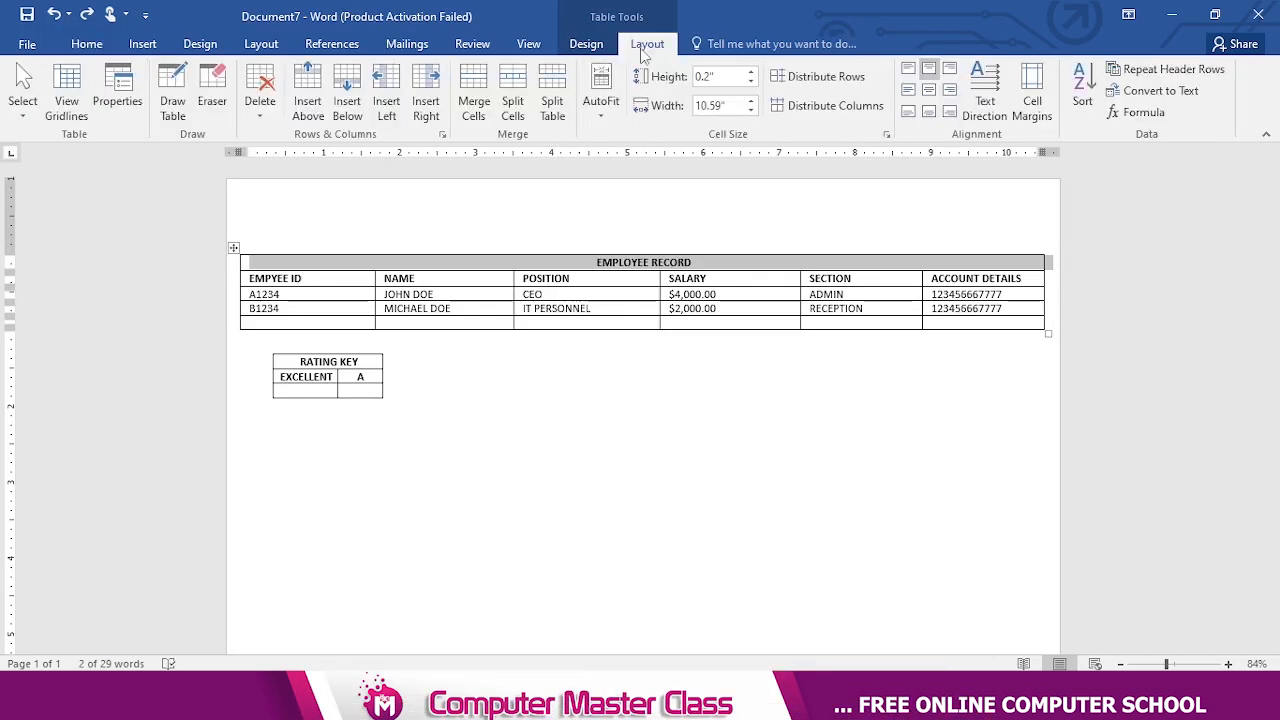
pyautogui.click(266, 124)
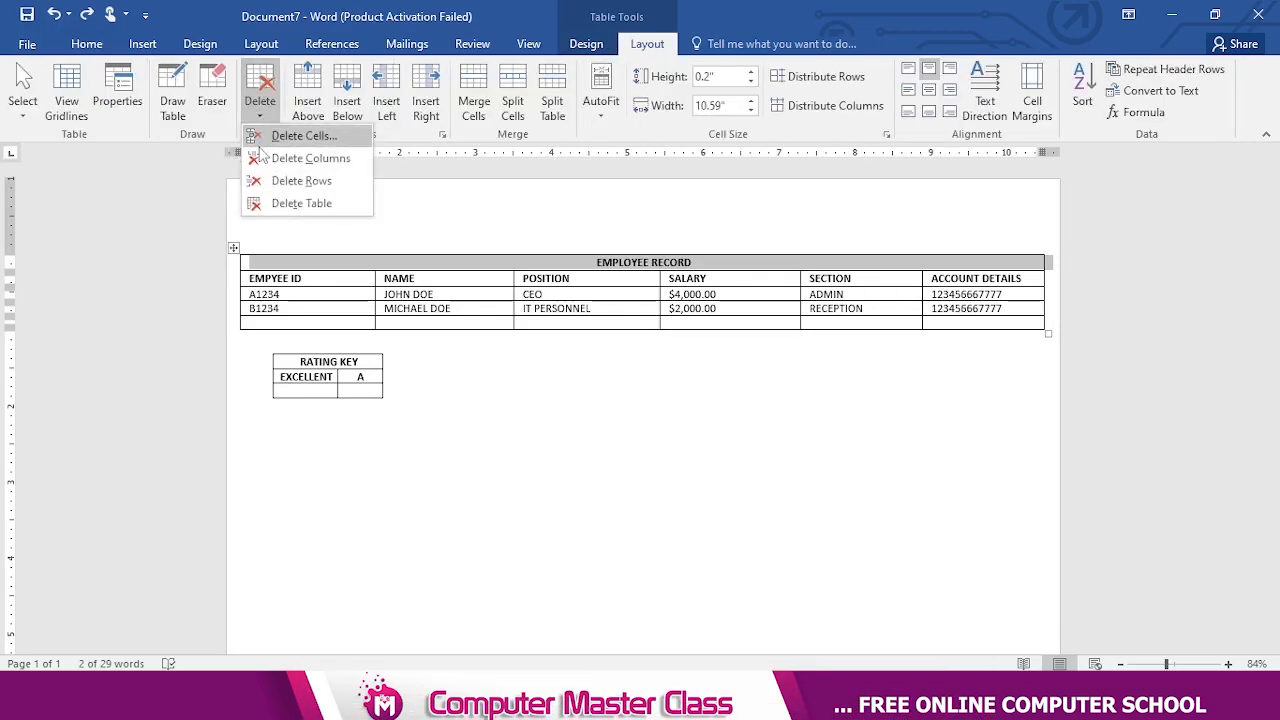
pyautogui.click(298, 178)
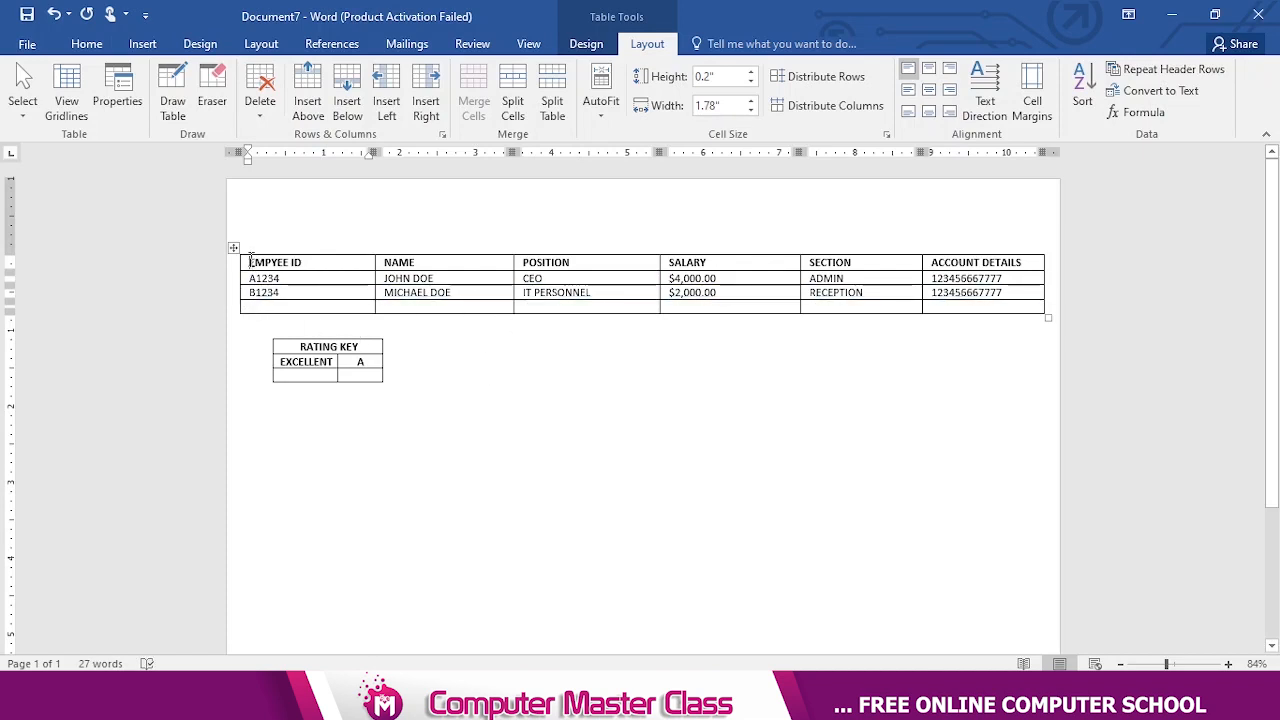
# Copy the header row and both employee rows, and paste them into the empty row below.
pyautogui.moveTo(252, 262); pyautogui.dragTo(992, 292)
pyautogui.hotkey('ctrl', 'c')
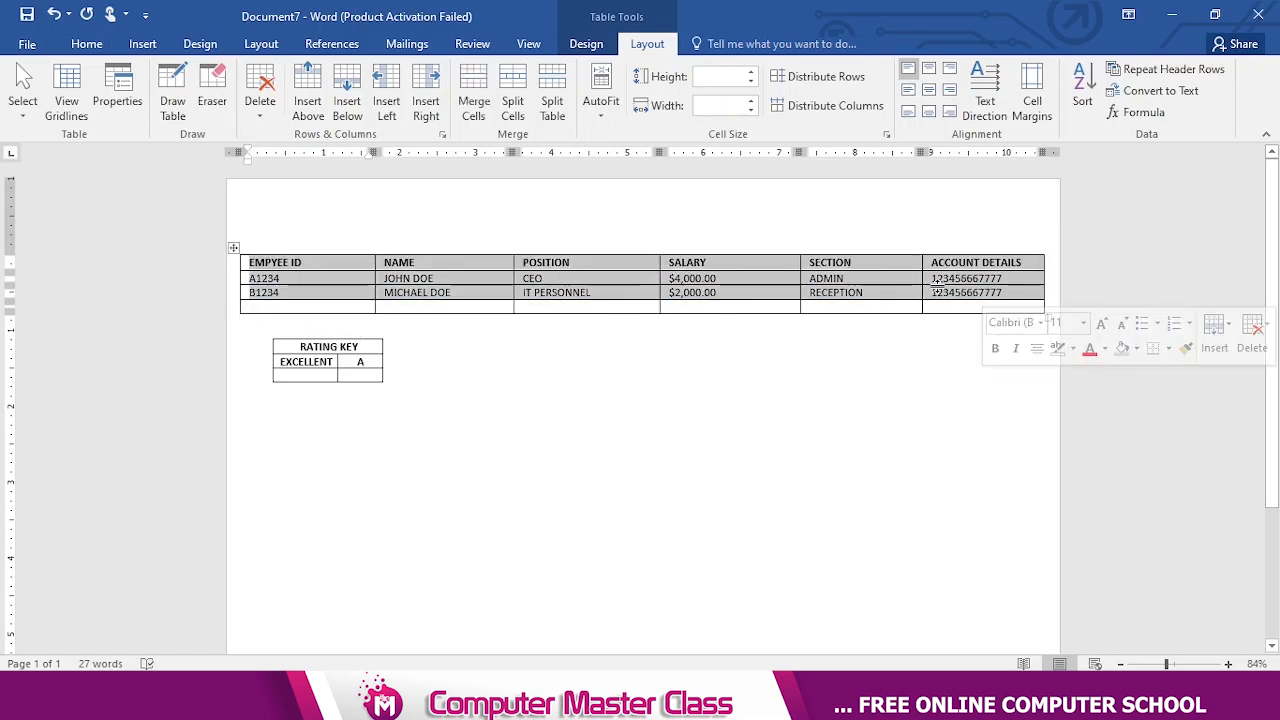
pyautogui.click(306, 308)
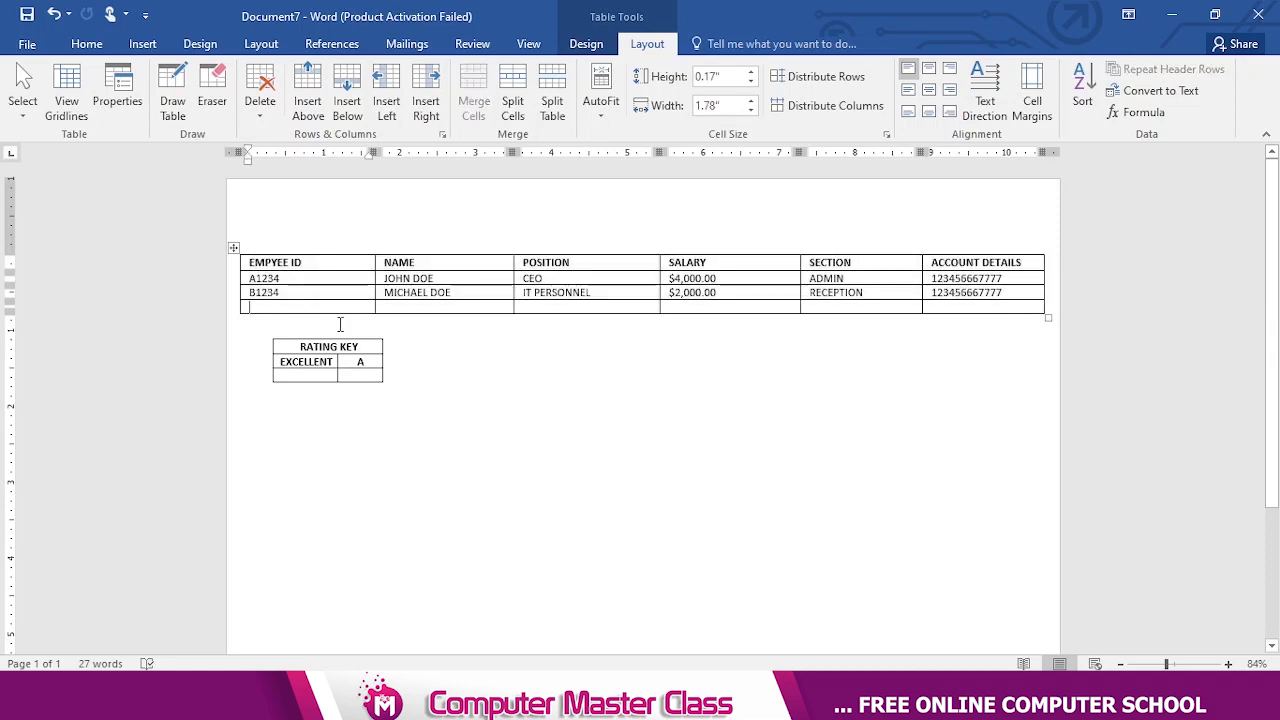
pyautogui.hotkey('ctrl', 'v')
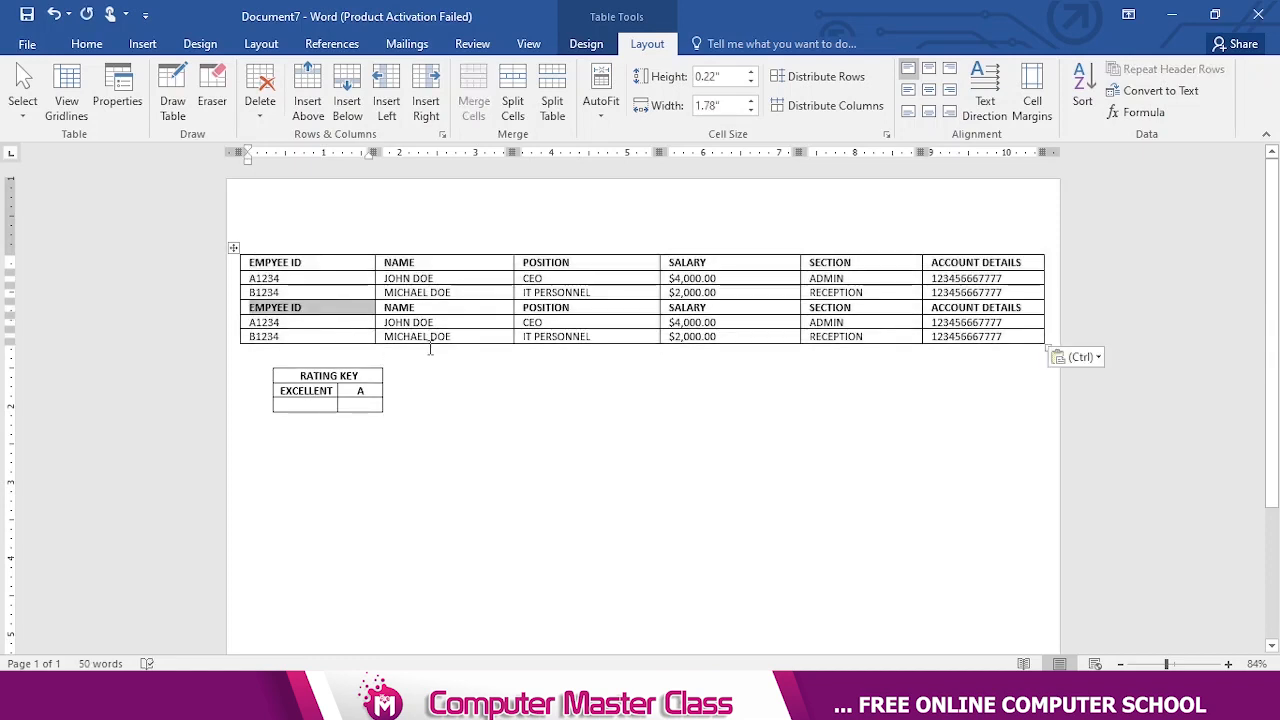
pyautogui.click(352, 340)
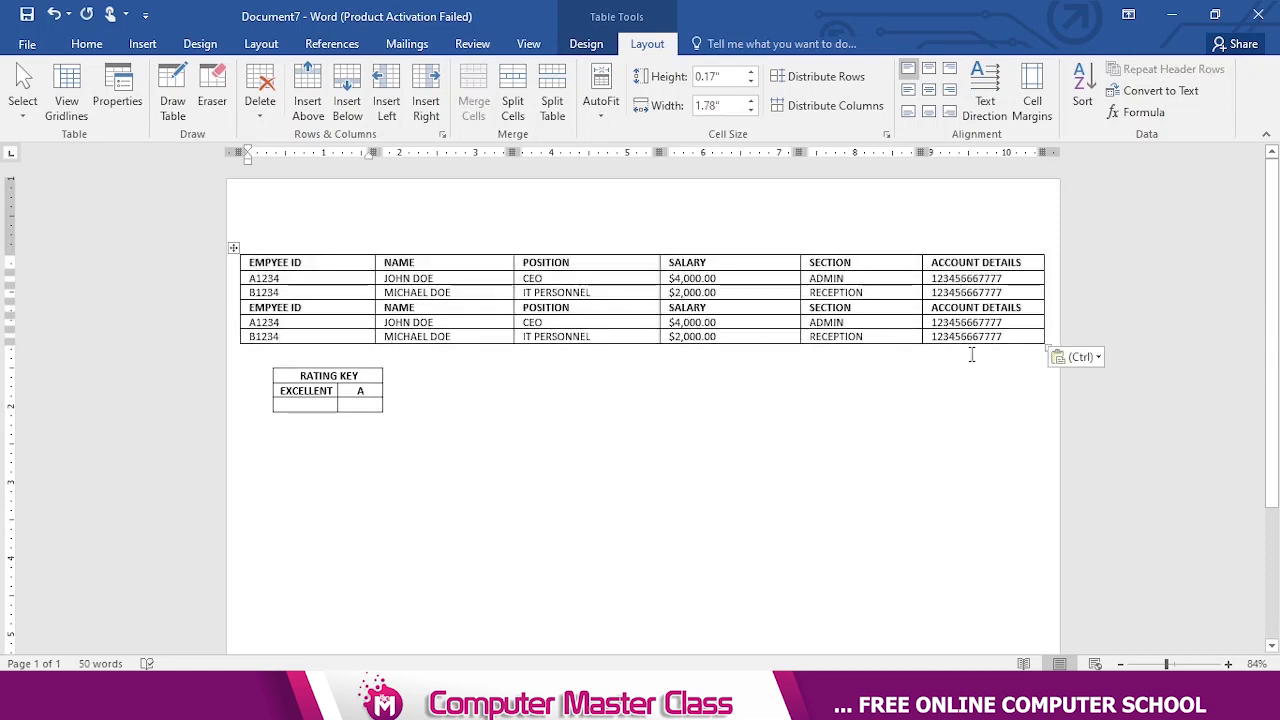
# Add a row at the end of the employee table and paste the copied header and employee rows there again.
pyautogui.click(1008, 343)
pyautogui.press('Tab')
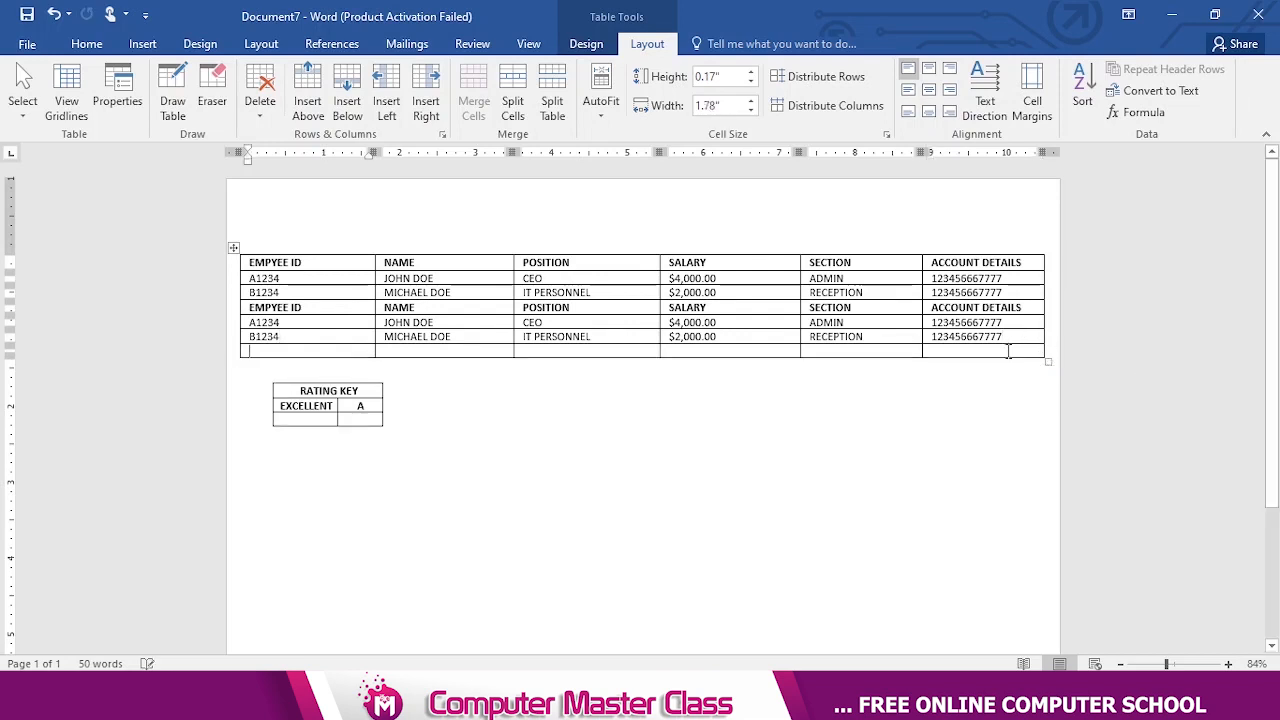
pyautogui.hotkey('ctrl', 'v')
pyautogui.click(737, 506)
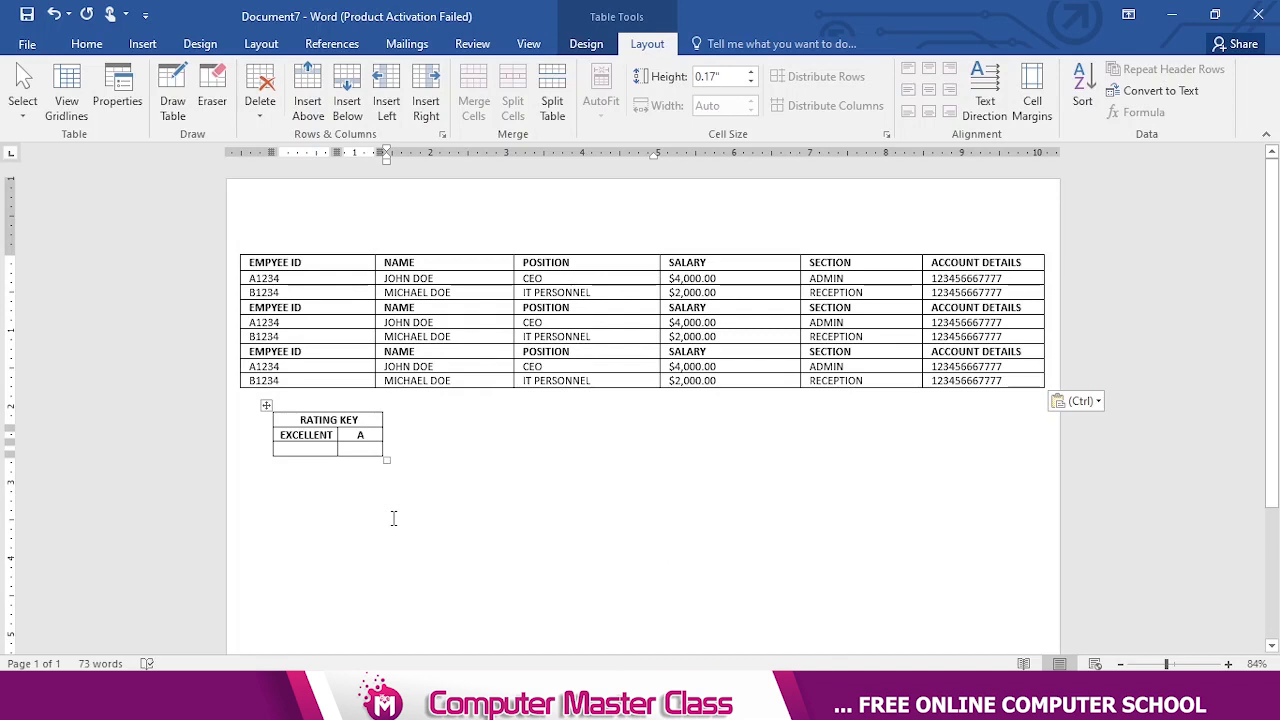
# Try splitting the employee table above the third EMPYEE ID header row, and rejoin the two parts.
pyautogui.click(448, 350)
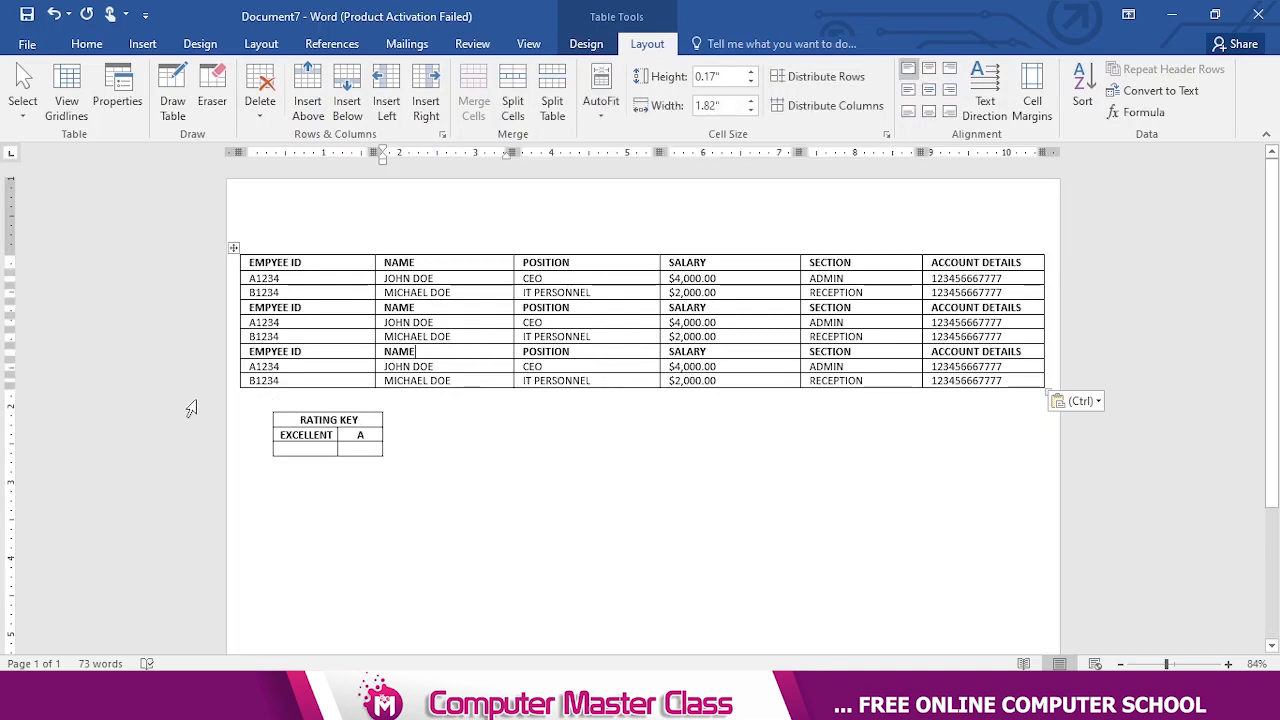
pyautogui.click(256, 352)
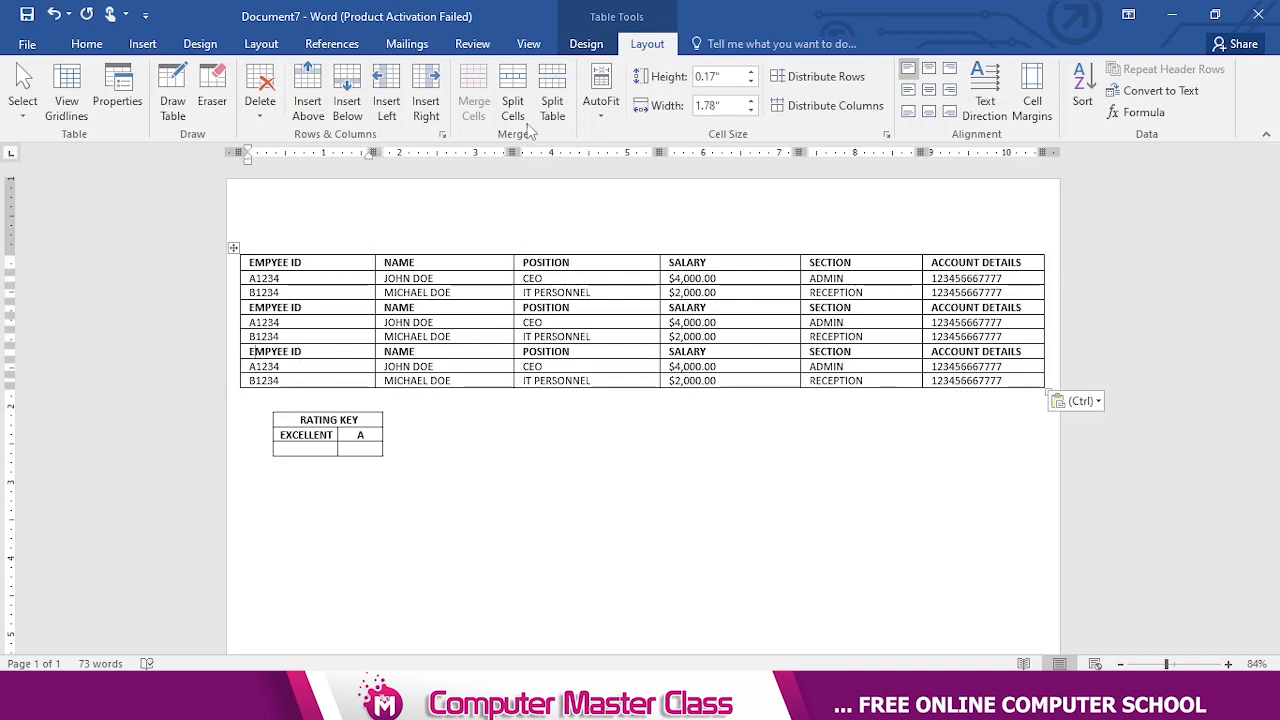
pyautogui.click(552, 100)
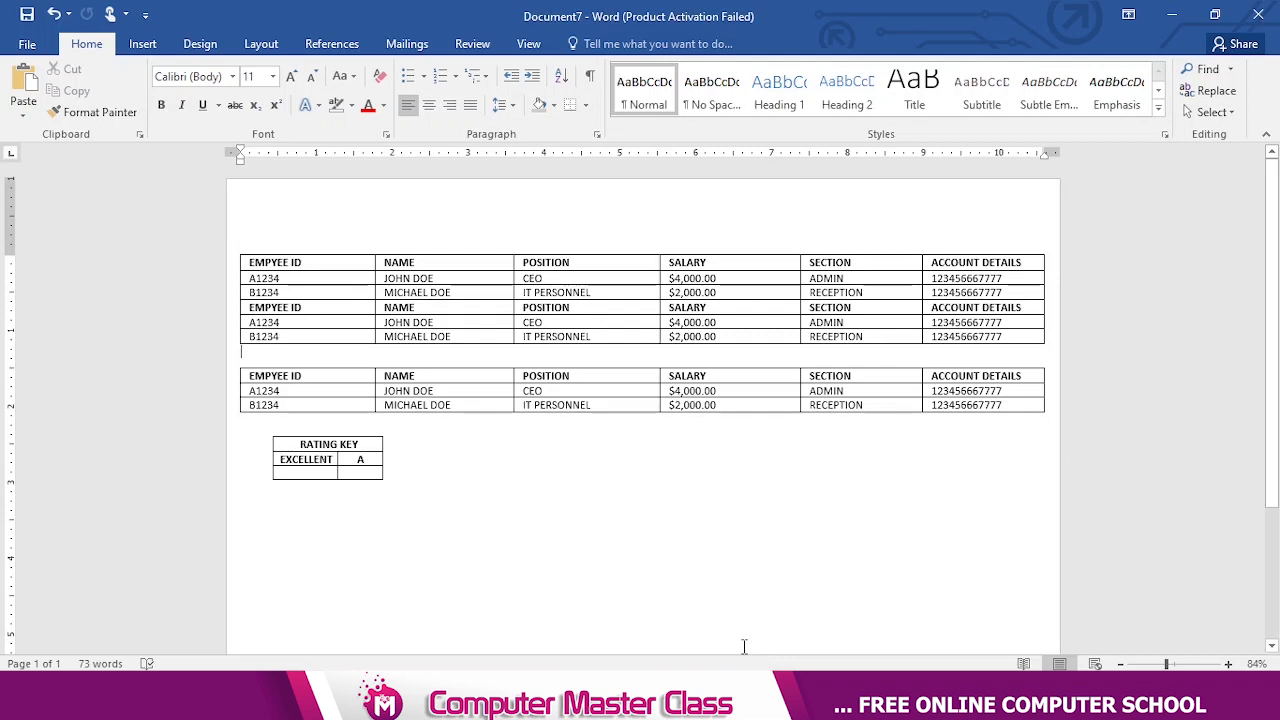
pyautogui.press('Delete')
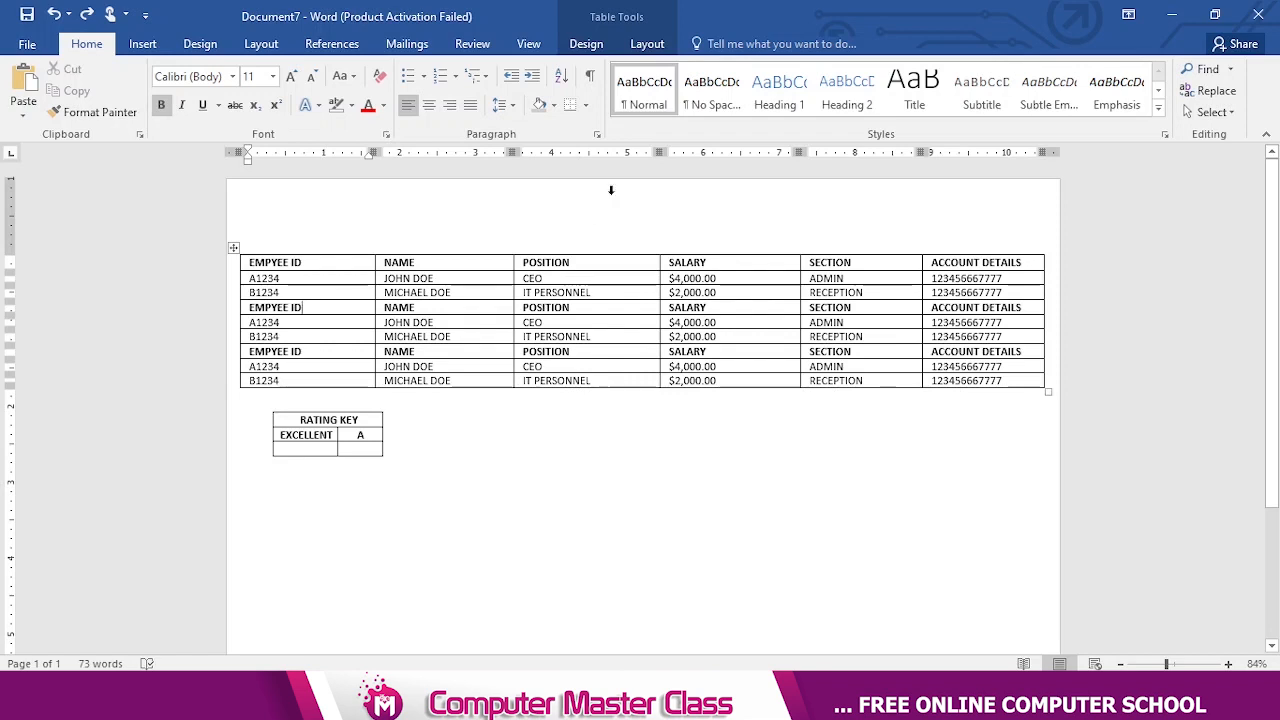
# Split the employee table above its second and third EMPYEE ID header rows to make three separate tables.
pyautogui.click(640, 47)
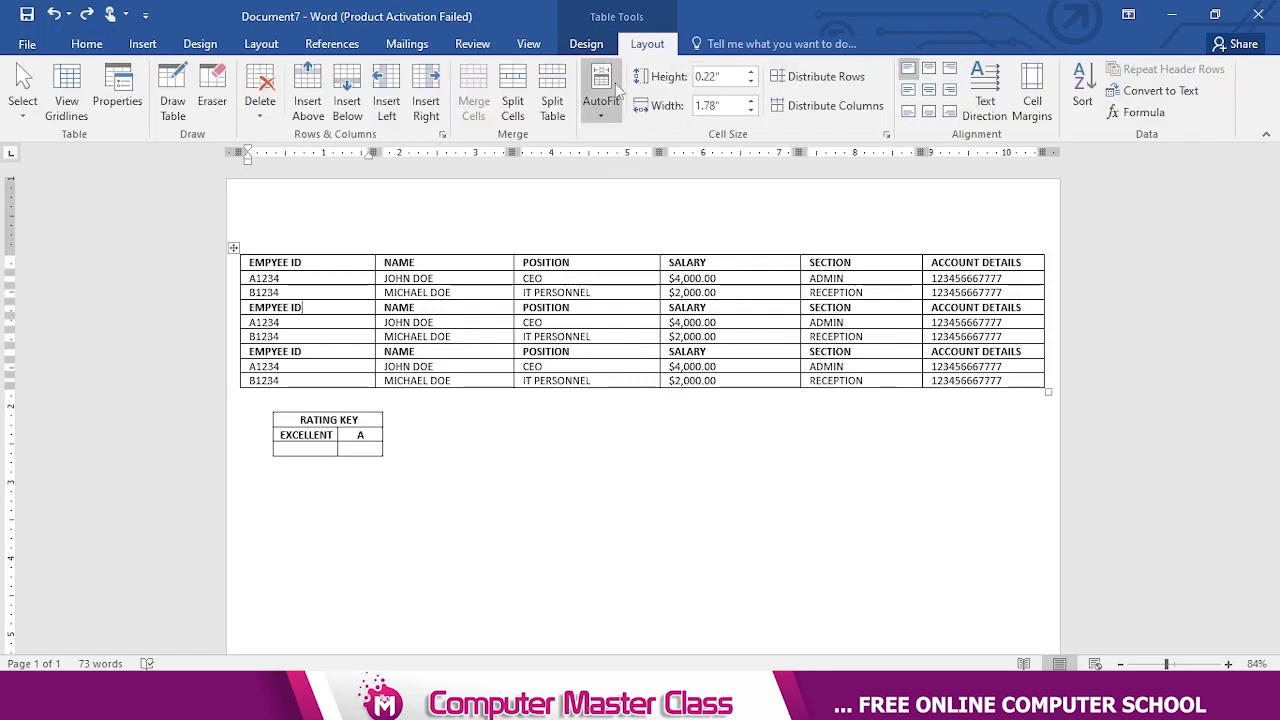
pyautogui.click(558, 108)
pyautogui.moveTo(784, 696)
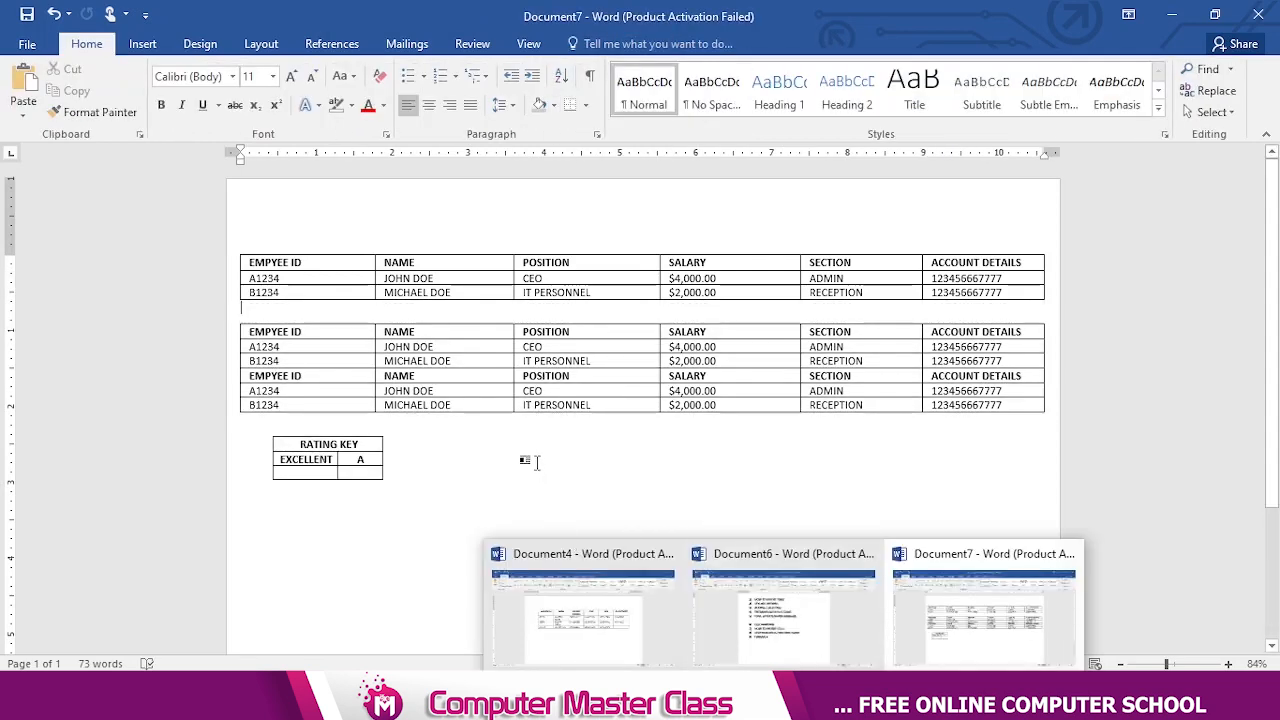
pyautogui.click(528, 457)
pyautogui.click(455, 375)
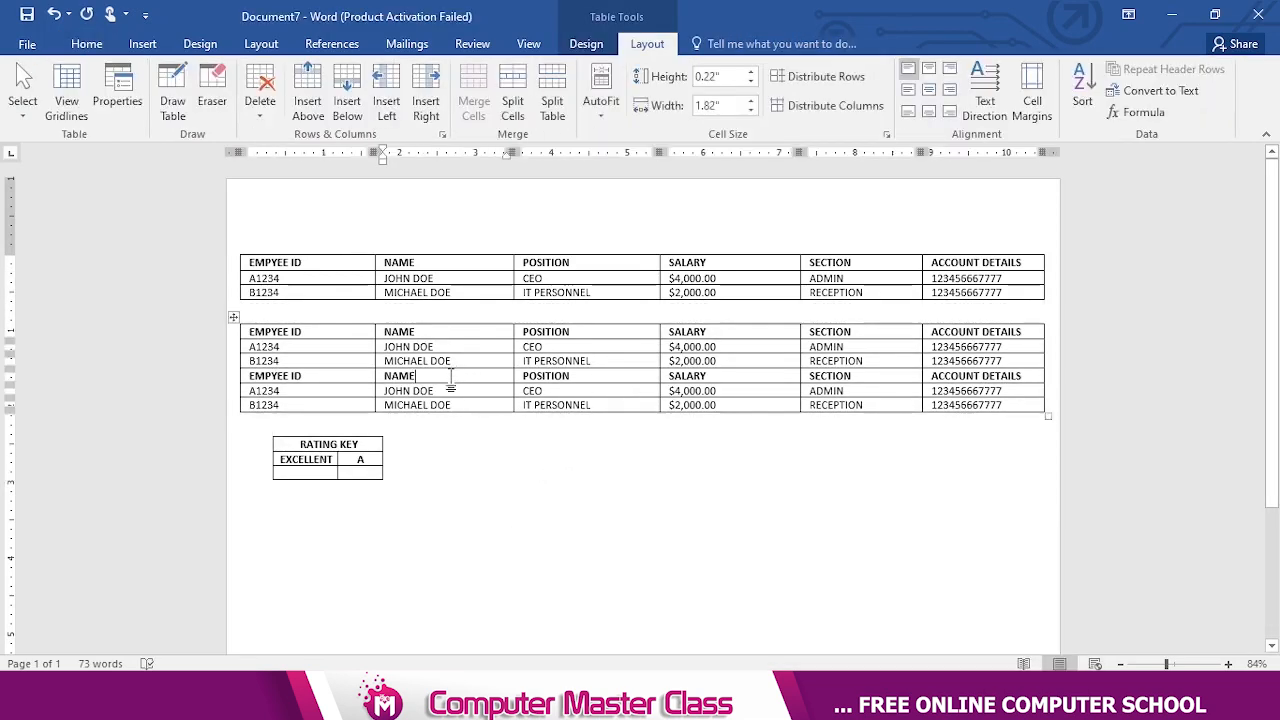
pyautogui.click(553, 107)
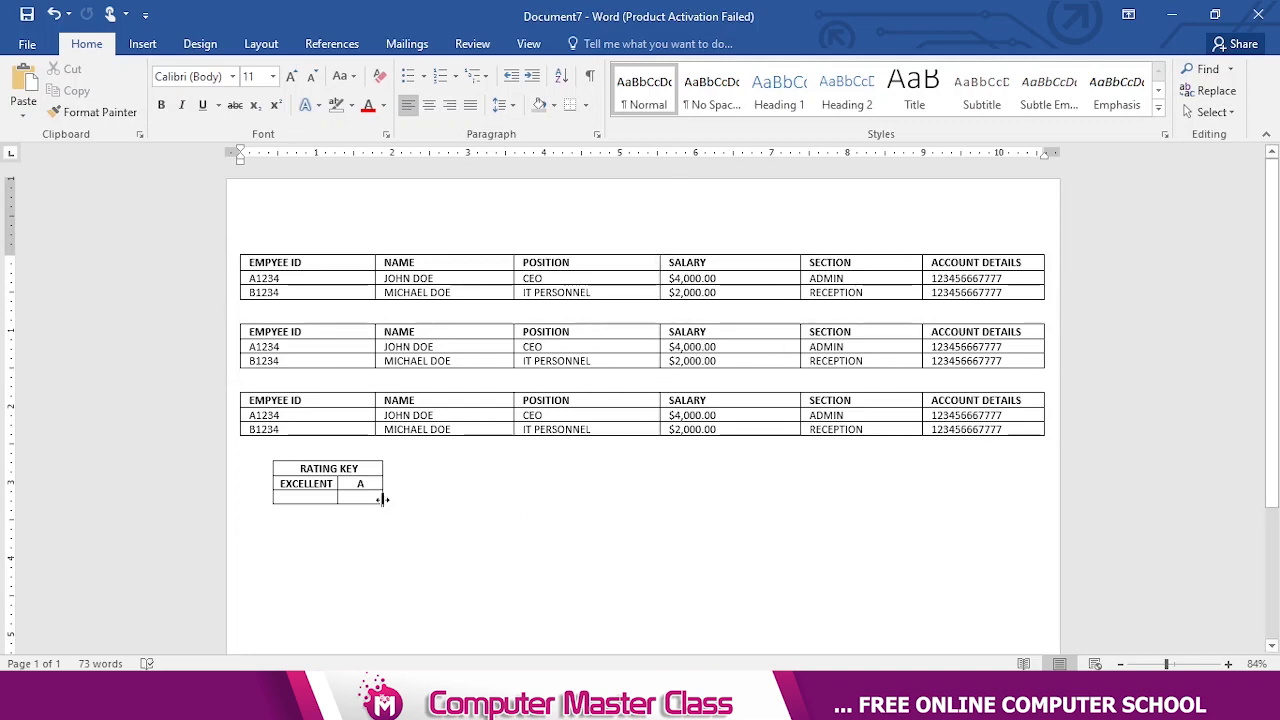
# Change the RATING KEY heading of the small table to ACCOUNT.
pyautogui.click(316, 500)
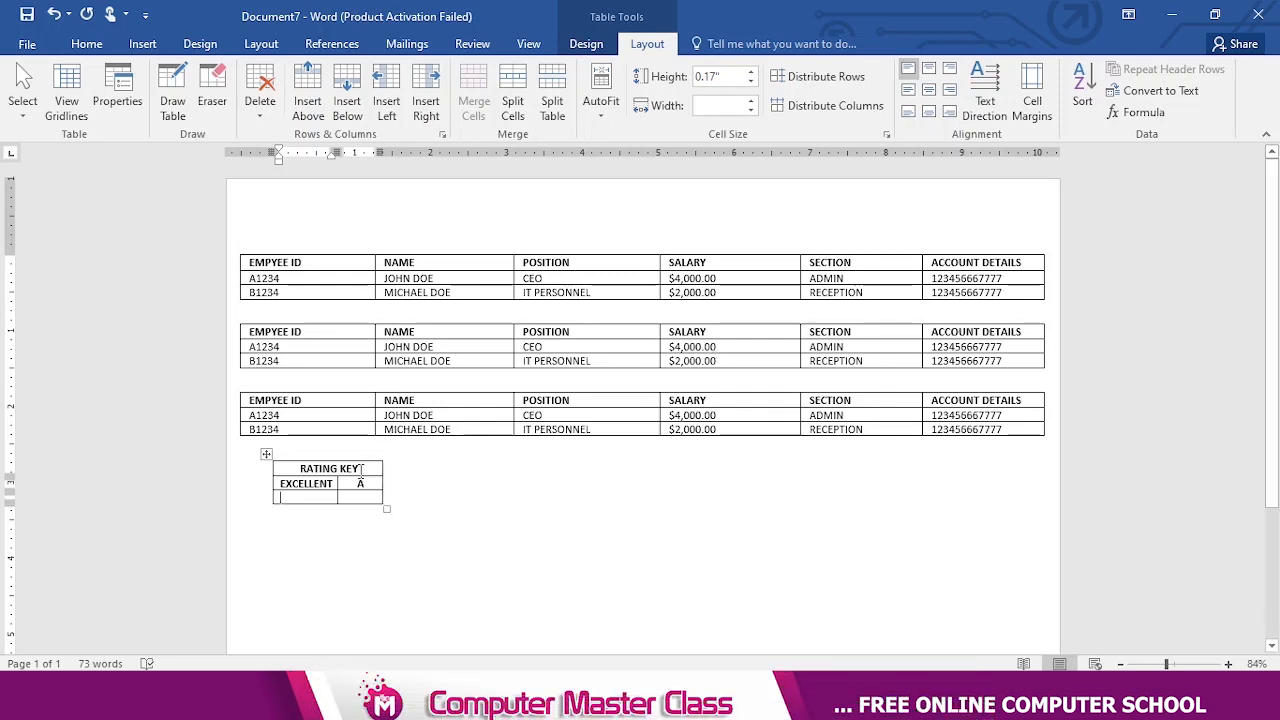
pyautogui.moveTo(356, 472); pyautogui.dragTo(298, 469)
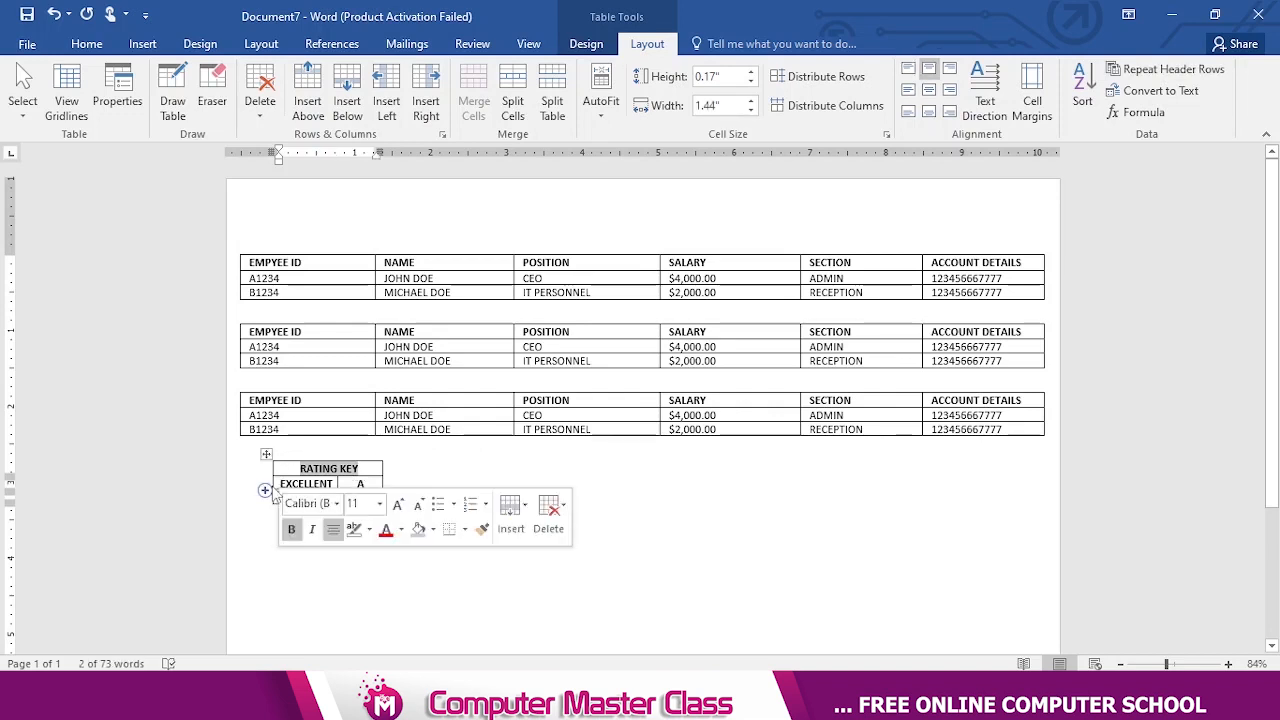
pyautogui.write('ACCOUNT')
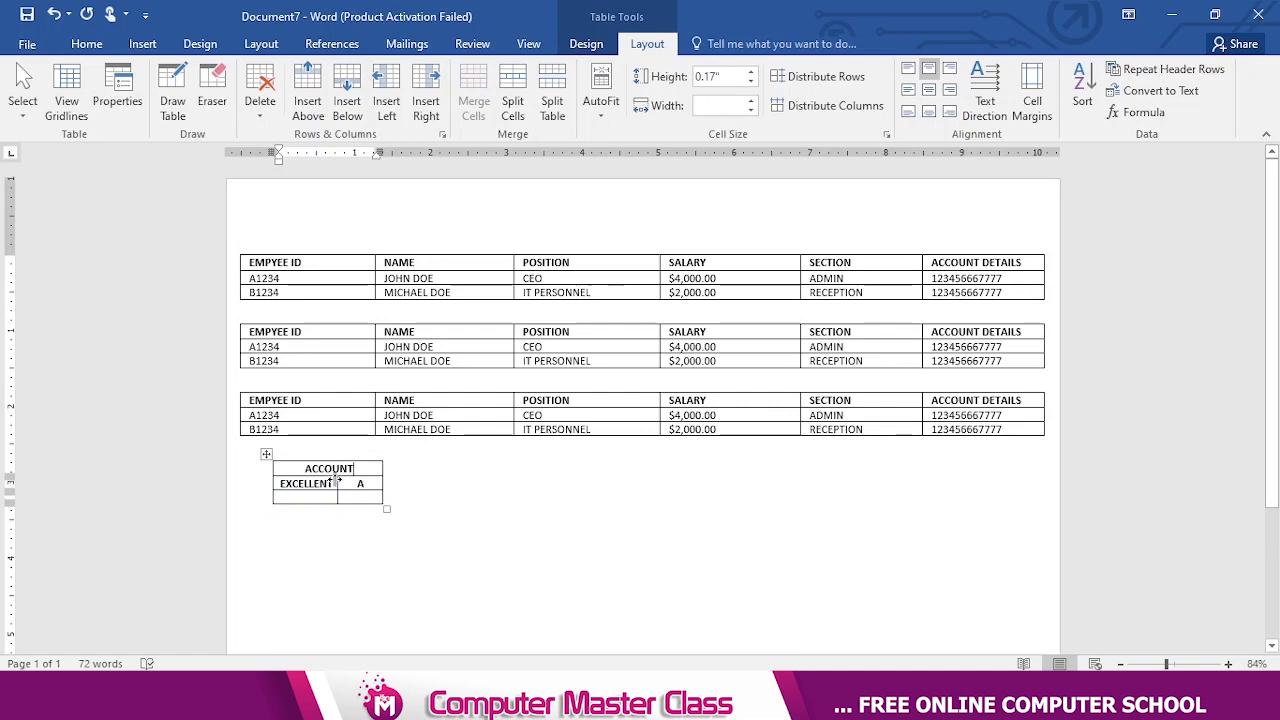
pyautogui.click(321, 484)
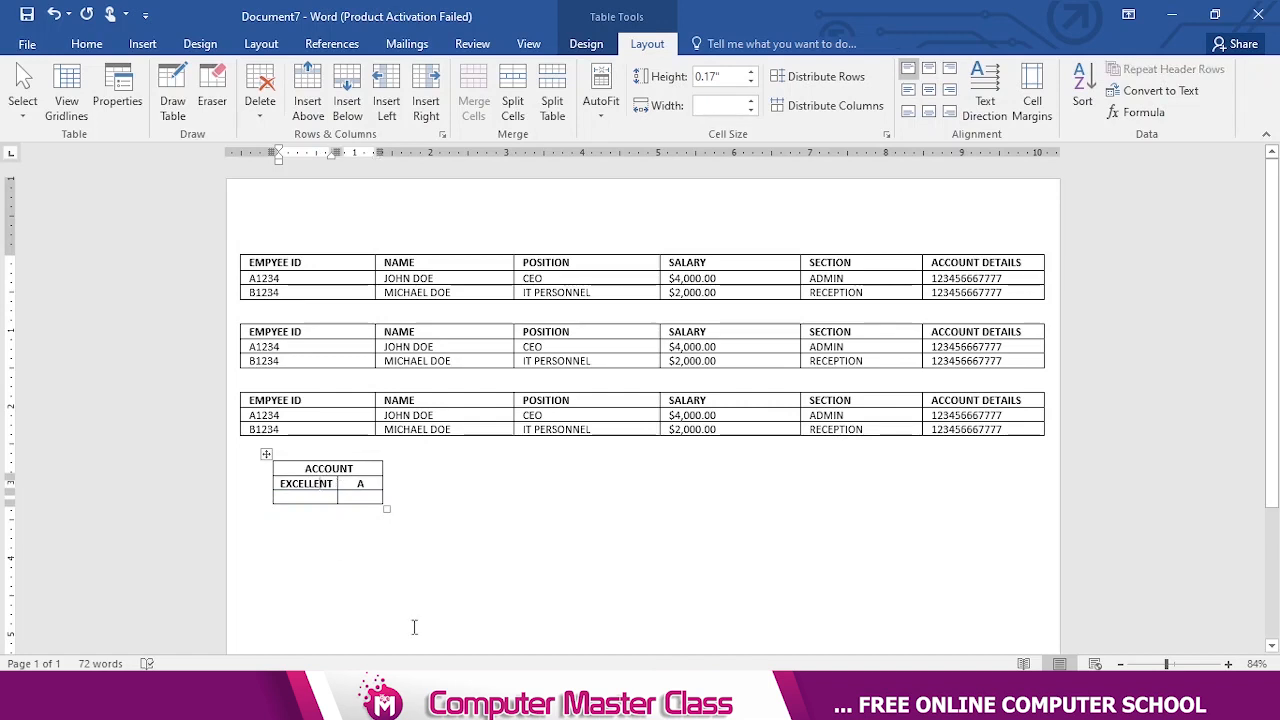
pyautogui.write('a')
pyautogui.press('BackSpace')
# Replace the heading of the small table with FOOD ITEMS.
pyautogui.click(352, 468)
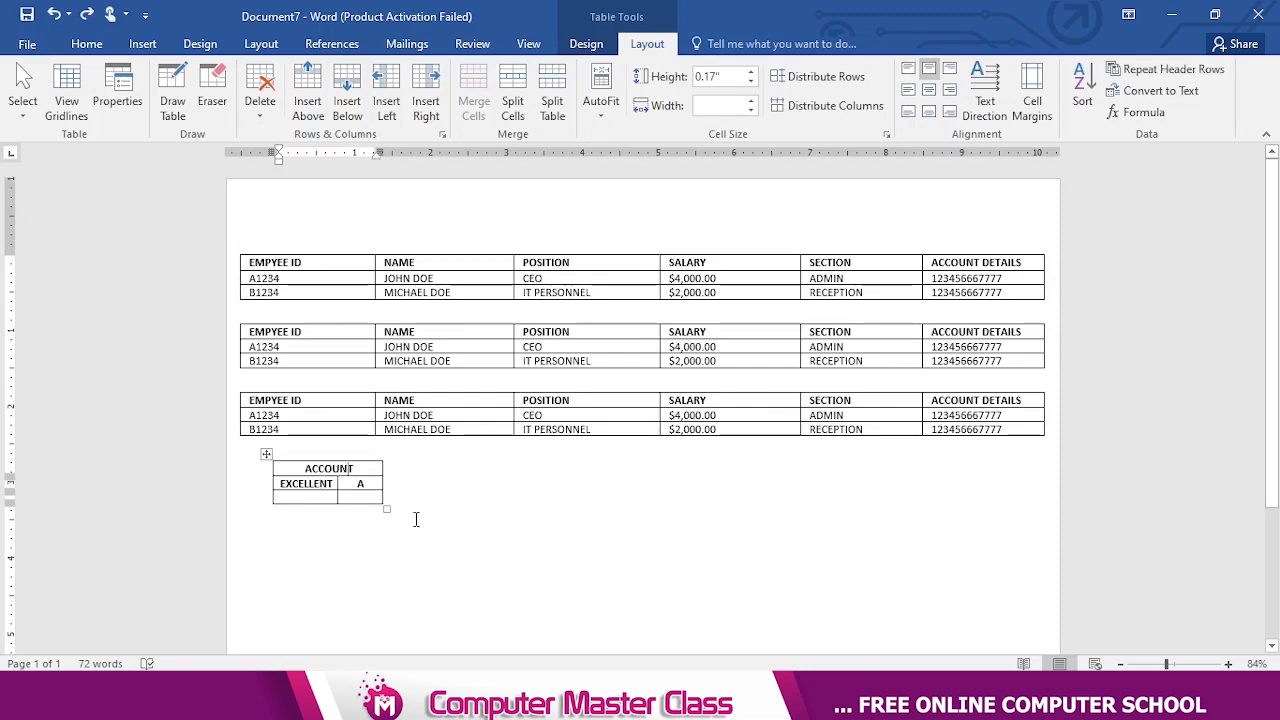
pyautogui.press('BackSpace')
pyautogui.hotkey('ctrl', 'a')
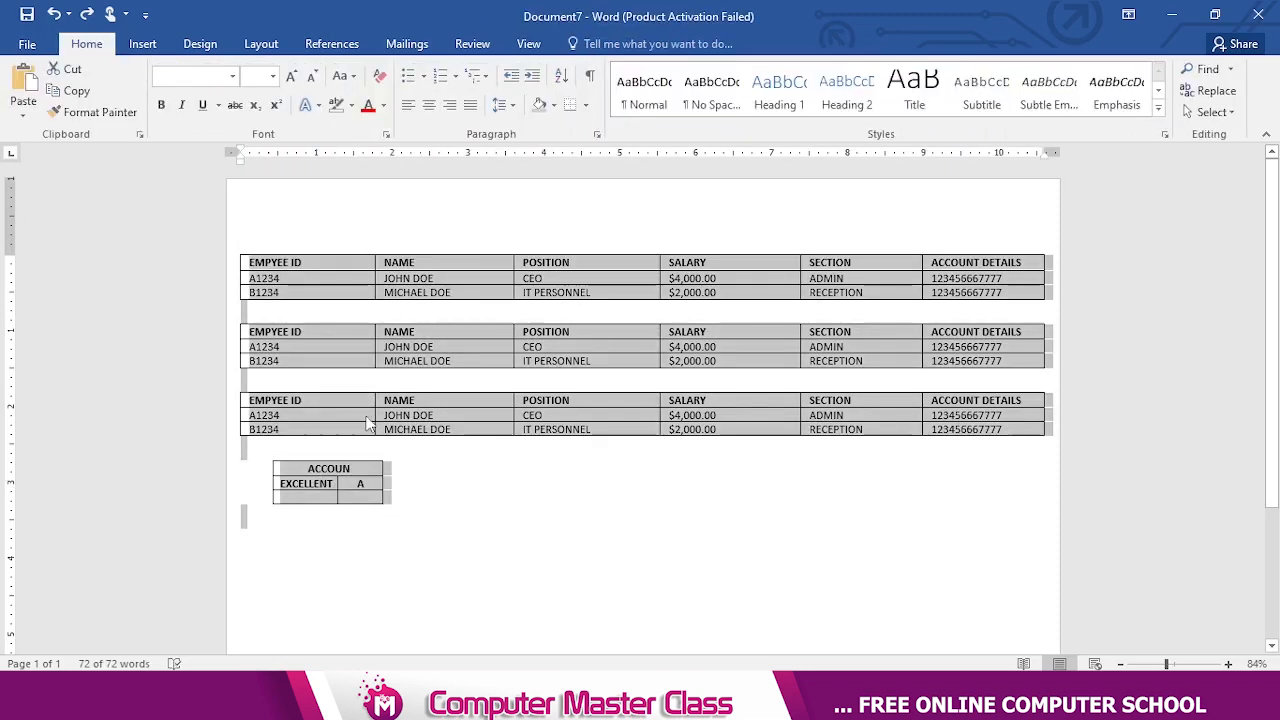
pyautogui.click(356, 468)
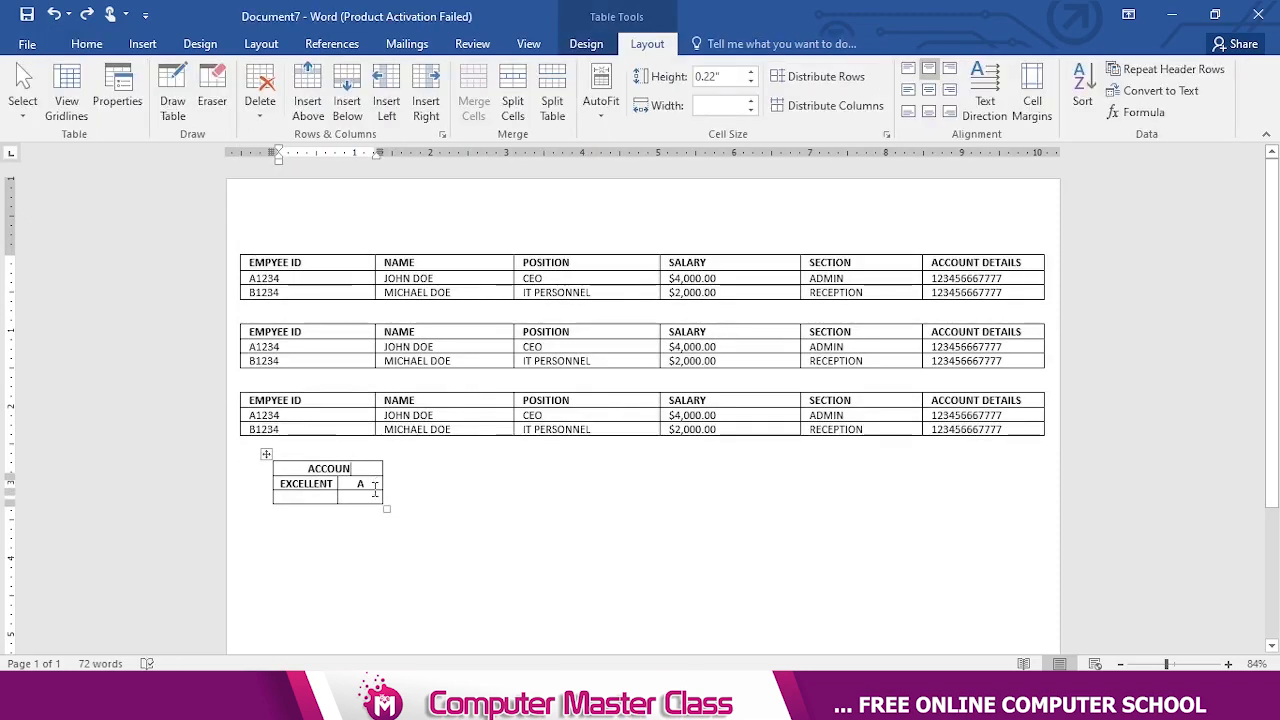
pyautogui.hotkey('shift', 'Home')
pyautogui.write('FOOD ITEMS')
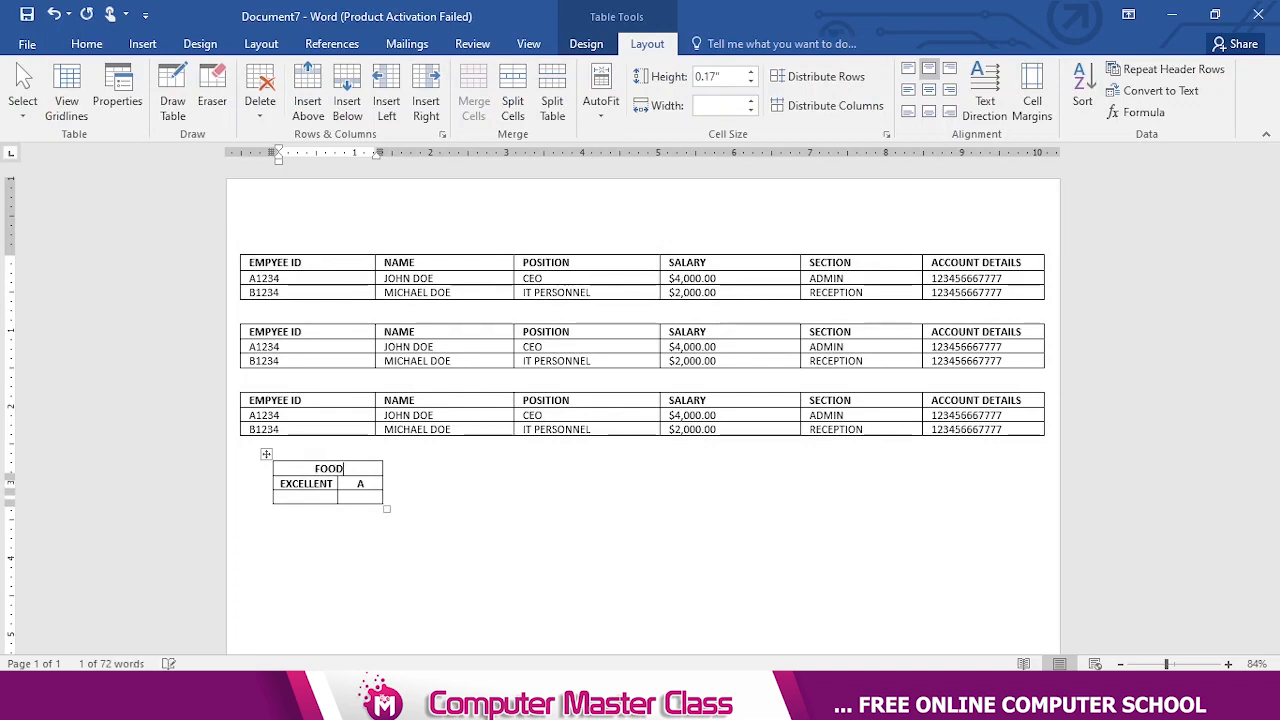
# Replace EXCELLENT with YAM and its rating A with 1000 in the FOOD ITEMS table.
pyautogui.click(309, 495)
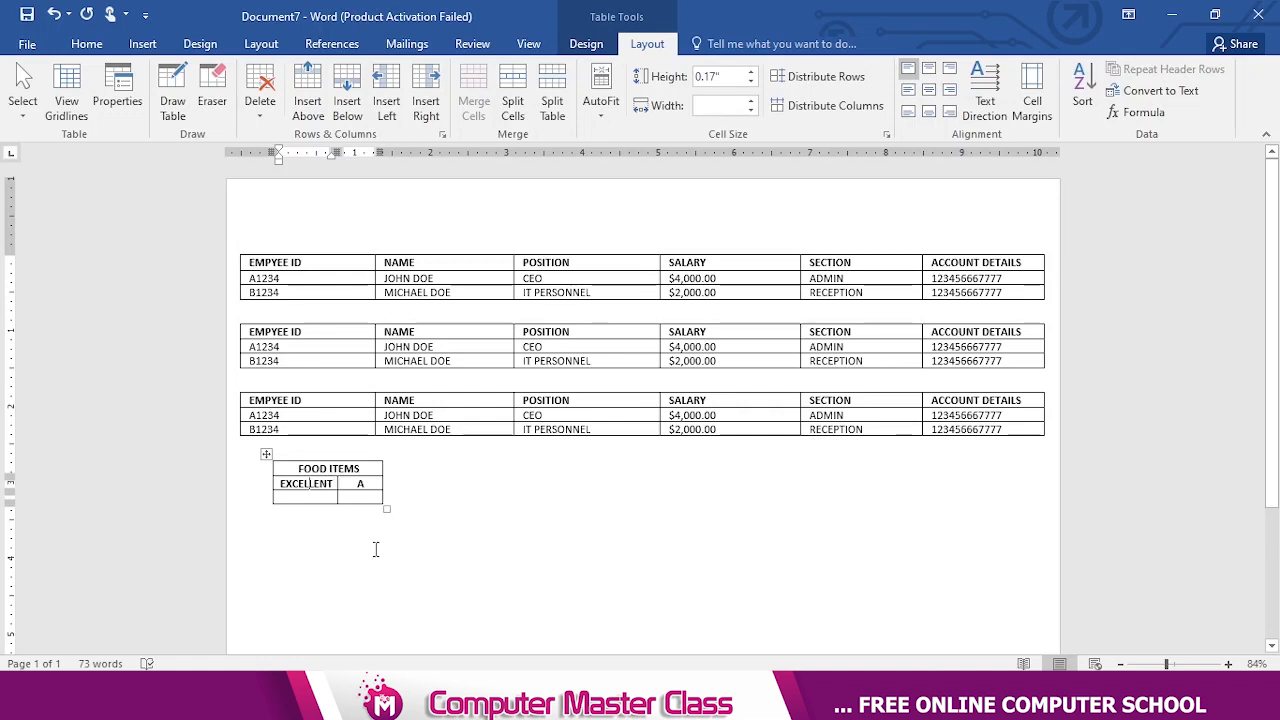
pyautogui.press('BackSpace')
pyautogui.press('BackSpace')
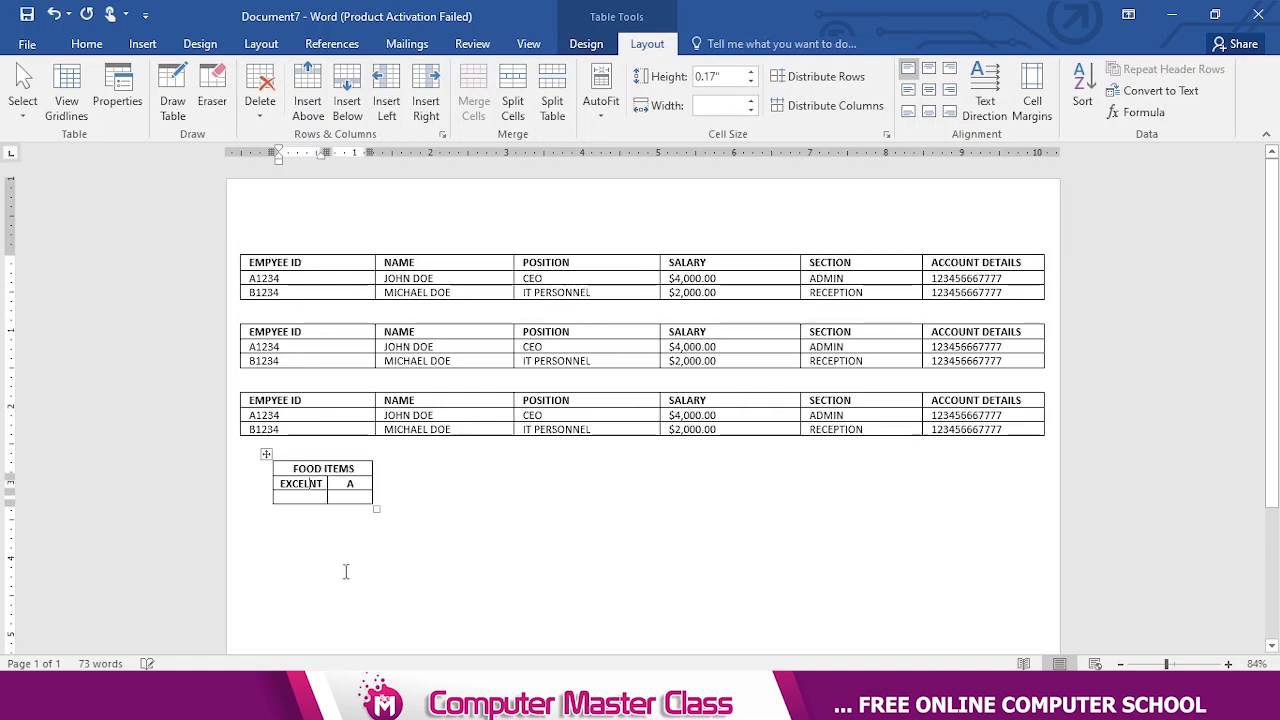
pyautogui.press('Delete')
pyautogui.press('BackSpace')
pyautogui.press('BackSpace')
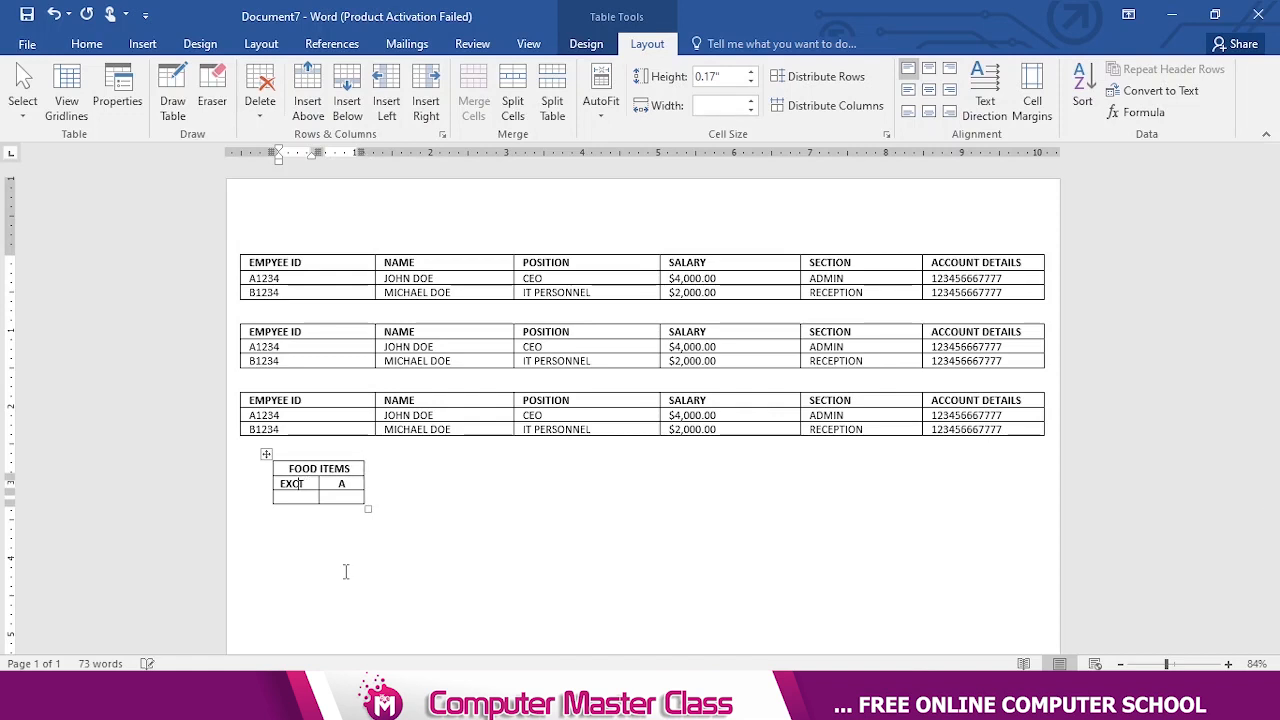
pyautogui.press('BackSpace')
pyautogui.write('YAM')
pyautogui.press('Tab')
pyautogui.write('1000')
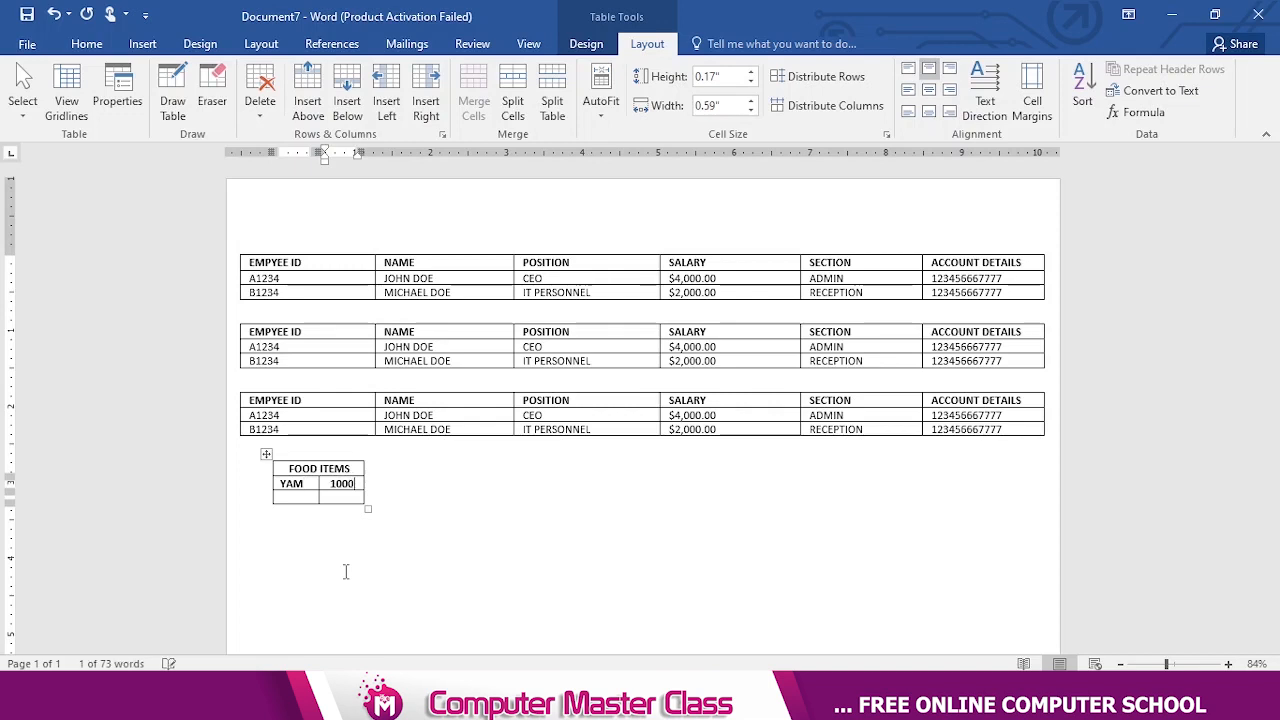
# Enter RICE and 12000 in the empty row below YAM.
pyautogui.press('Tab')
pyautogui.write('RIC')
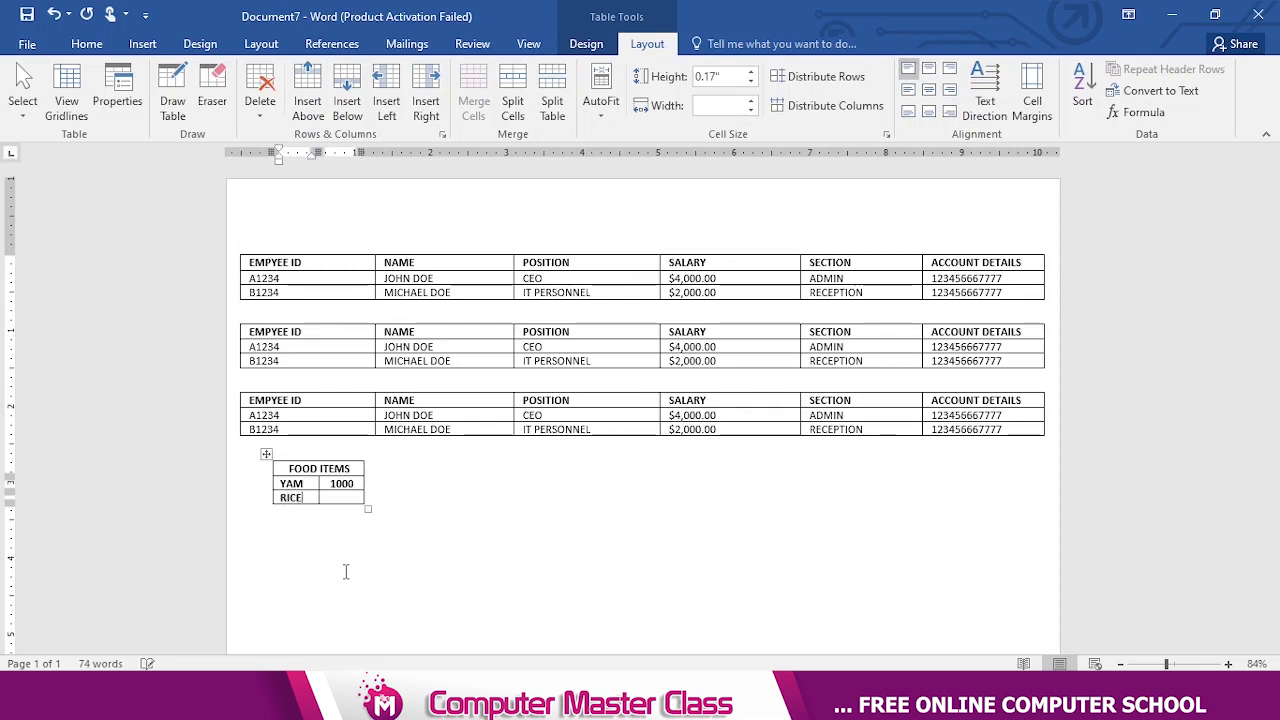
pyautogui.write('E')
pyautogui.press('Tab')
pyautogui.write('12000')
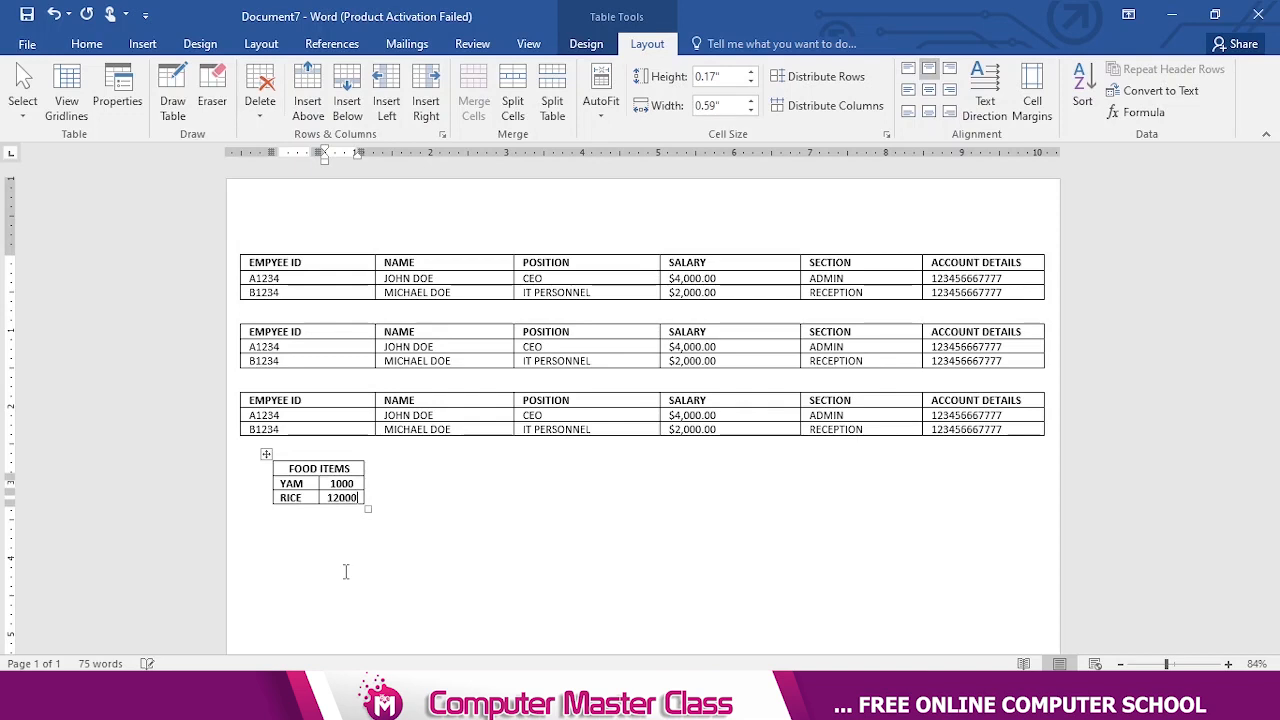
# Add a row below RICE and enter BEANS with the value 1400.
pyautogui.press('Tab')
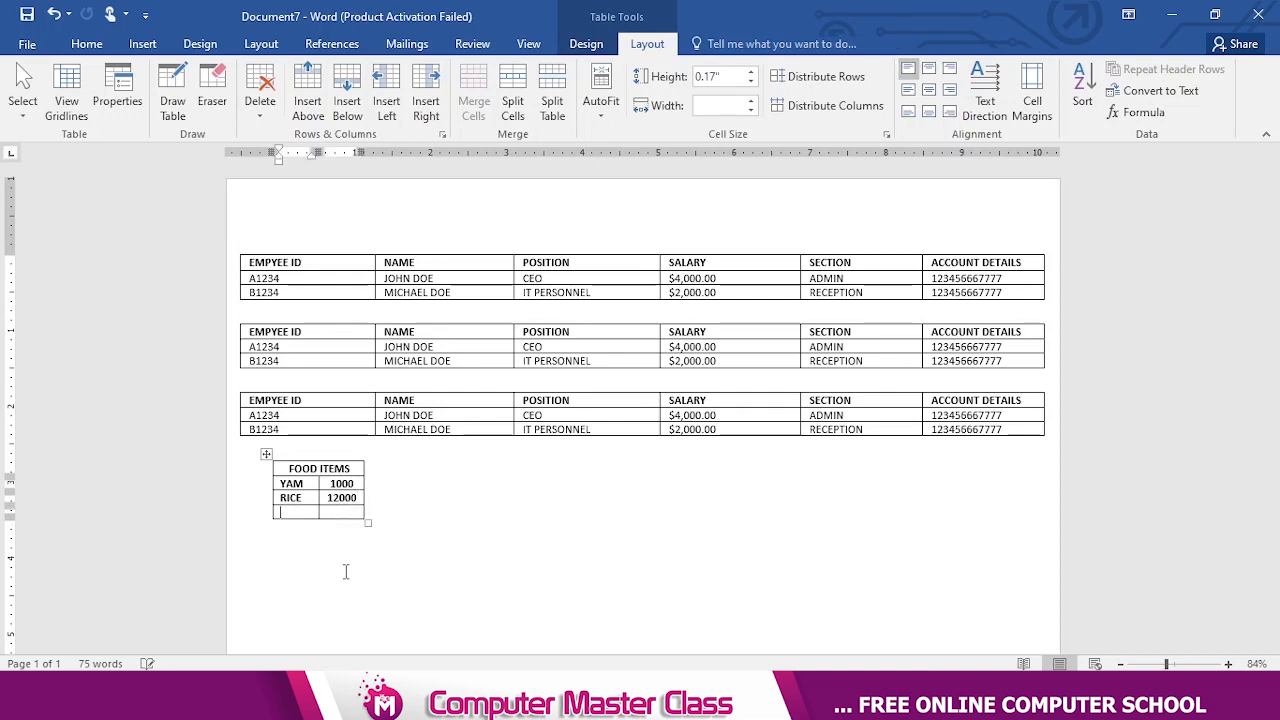
pyautogui.write('BEANS')
pyautogui.press('Tab')
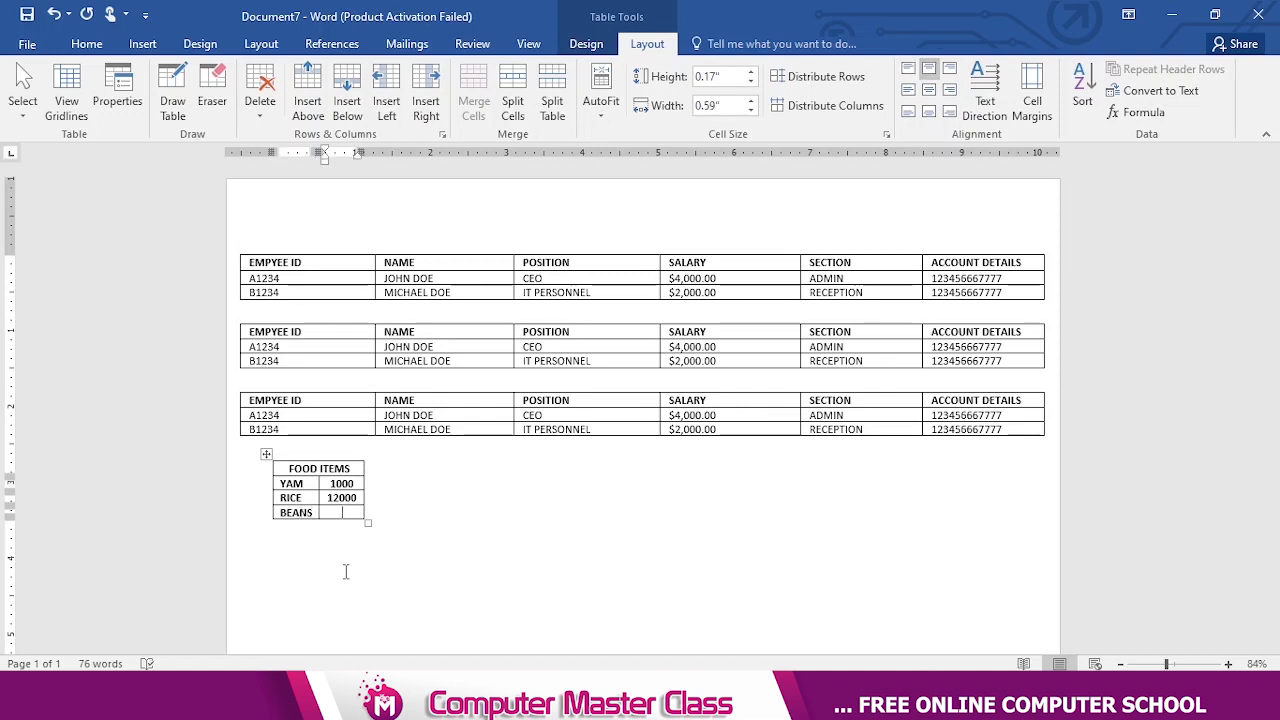
pyautogui.write('1400')
# Add a row below BEANS and enter G-OIL with the value 3000.
pyautogui.press('Tab')
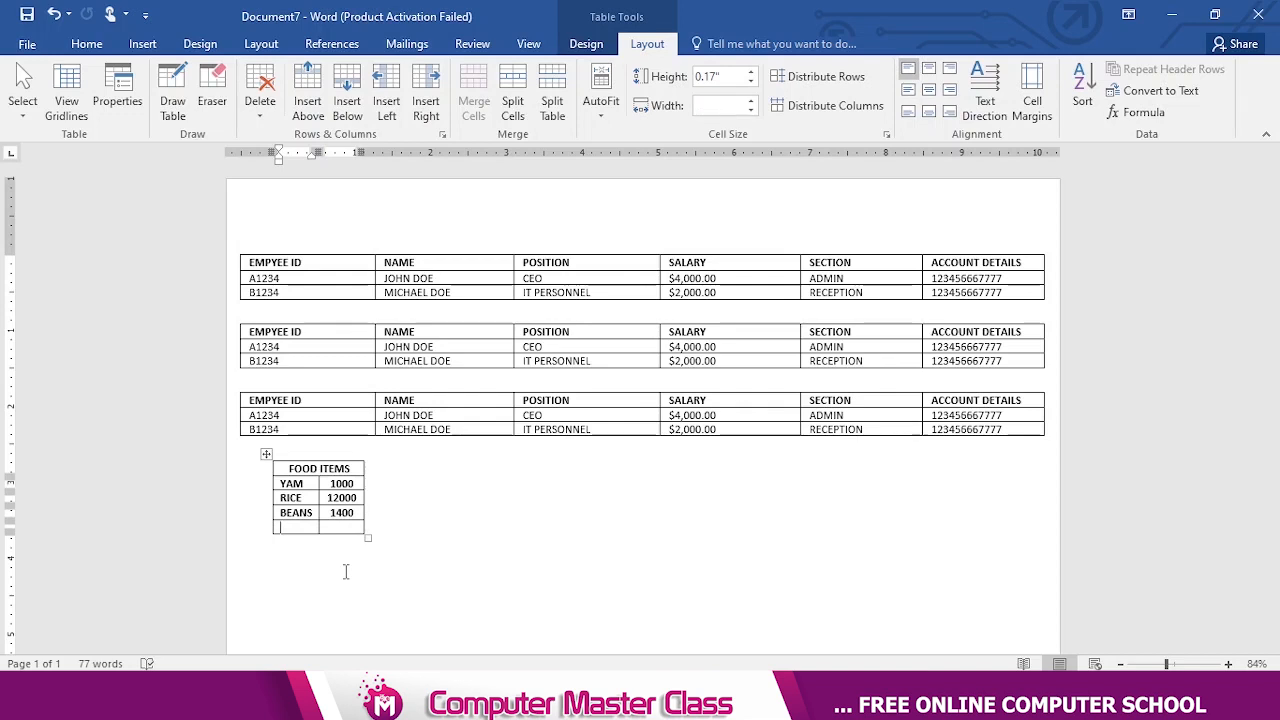
pyautogui.write('GR')
pyautogui.write('-OIL')
pyautogui.press('Tab')
pyautogui.write('14')
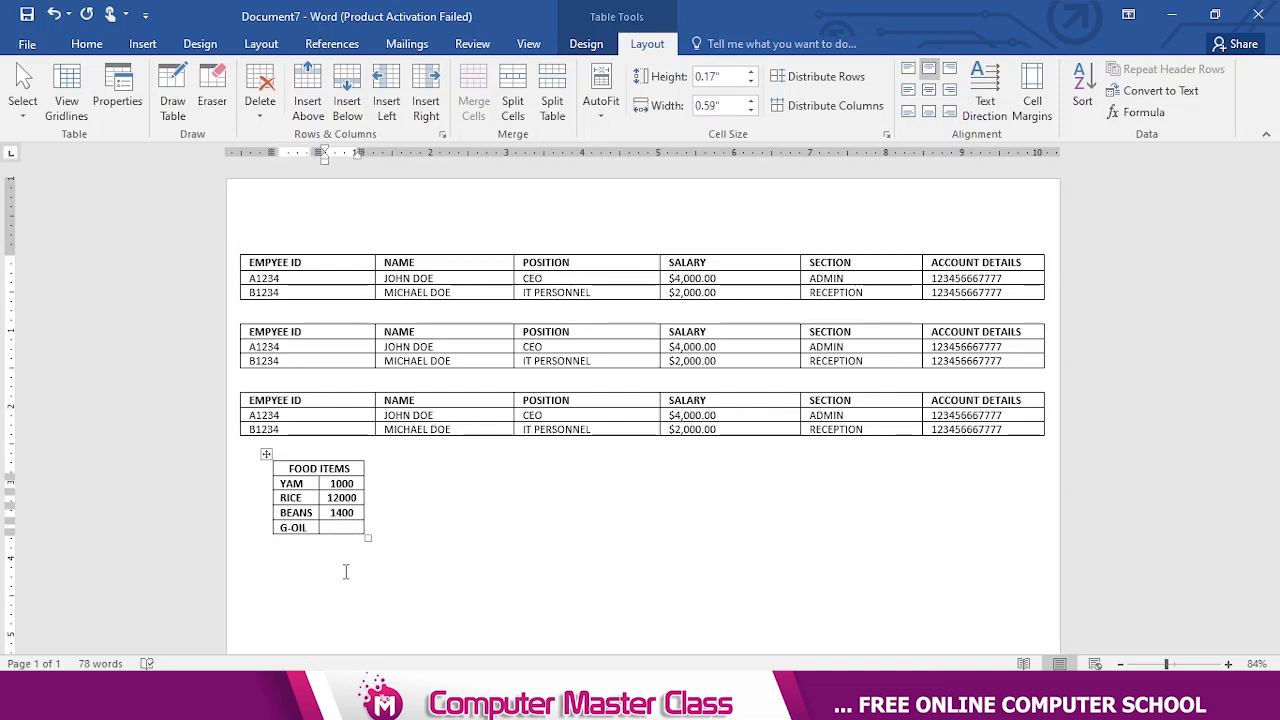
pyautogui.write('3000')
# Add a row for GARRI with the value 2000, and append an empty row below it.
pyautogui.press('Tab')
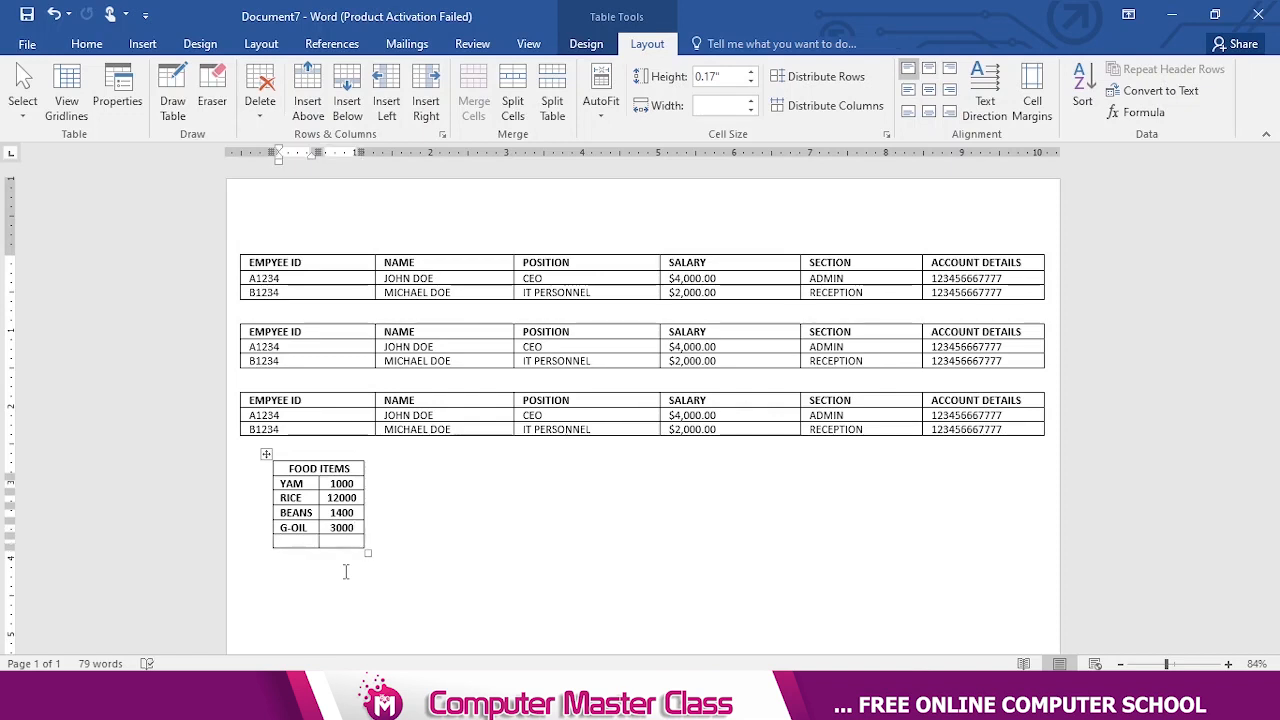
pyautogui.write('GARRI')
pyautogui.press('Tab')
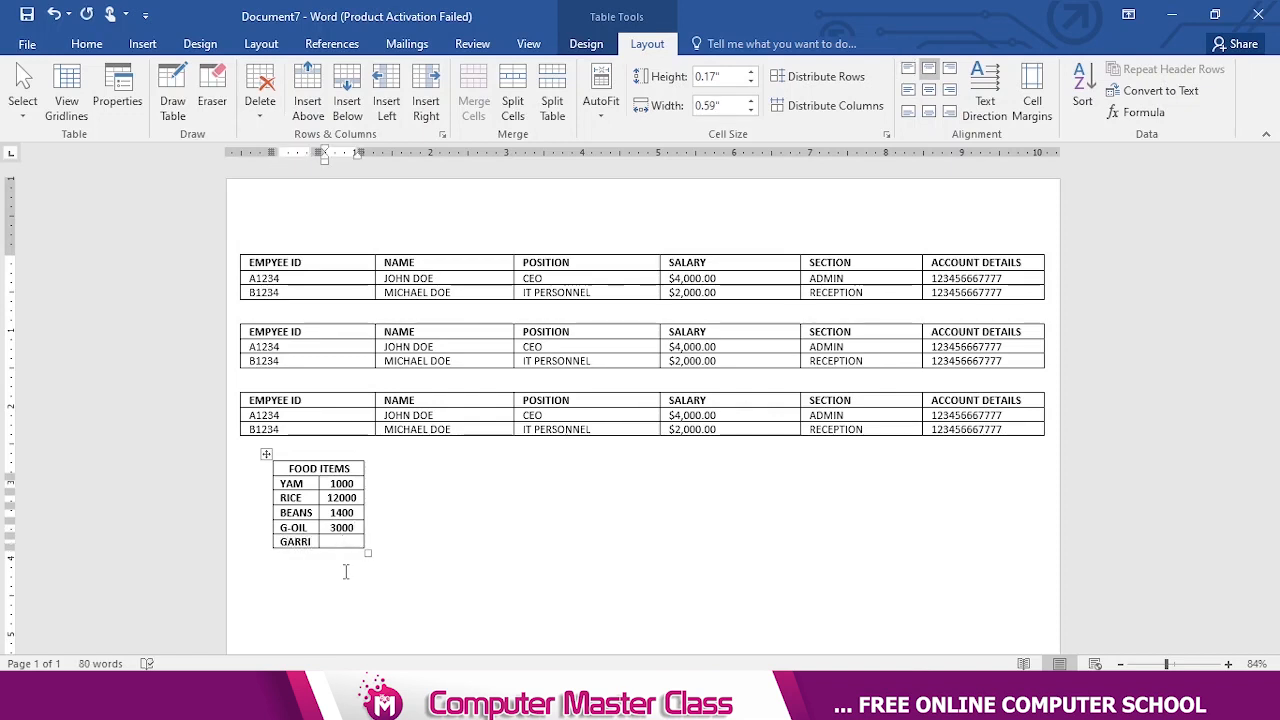
pyautogui.write('2000')
pyautogui.press('Tab')
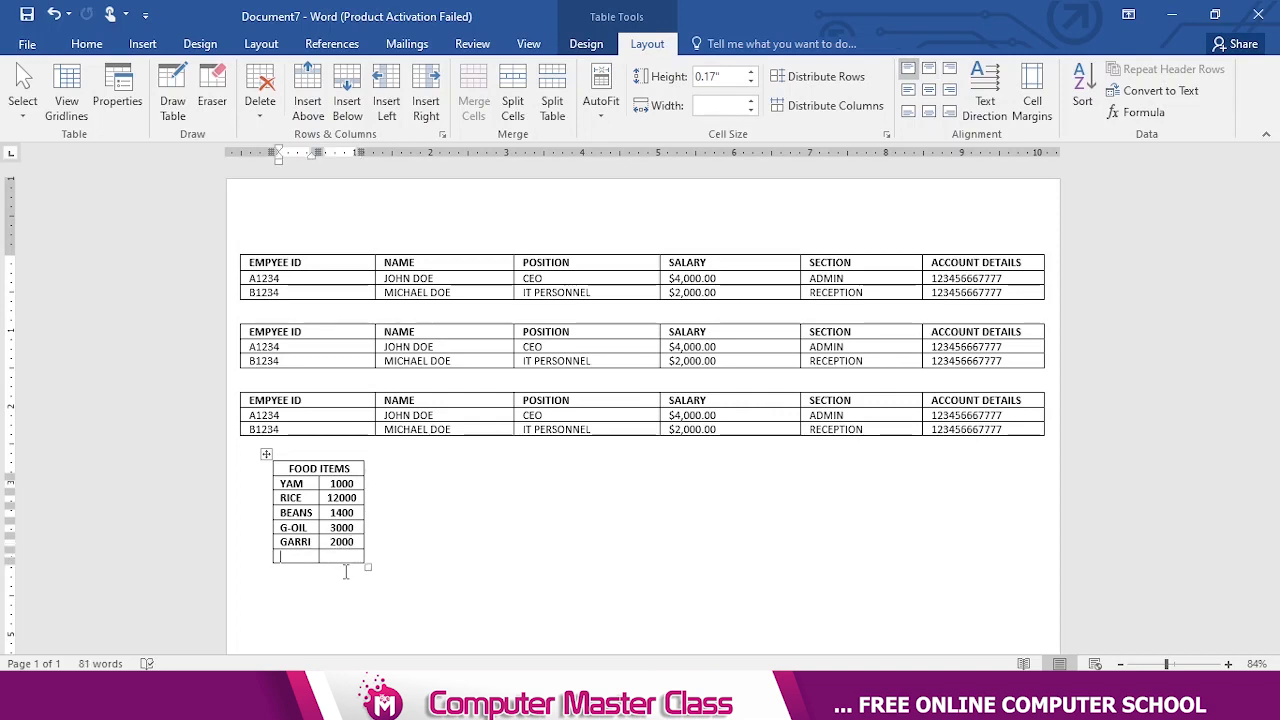
# Label the last row of the FOOD ITEMS table TOTAL and right-align the five prices from YAM to GARRI.
pyautogui.write('TOTAL')
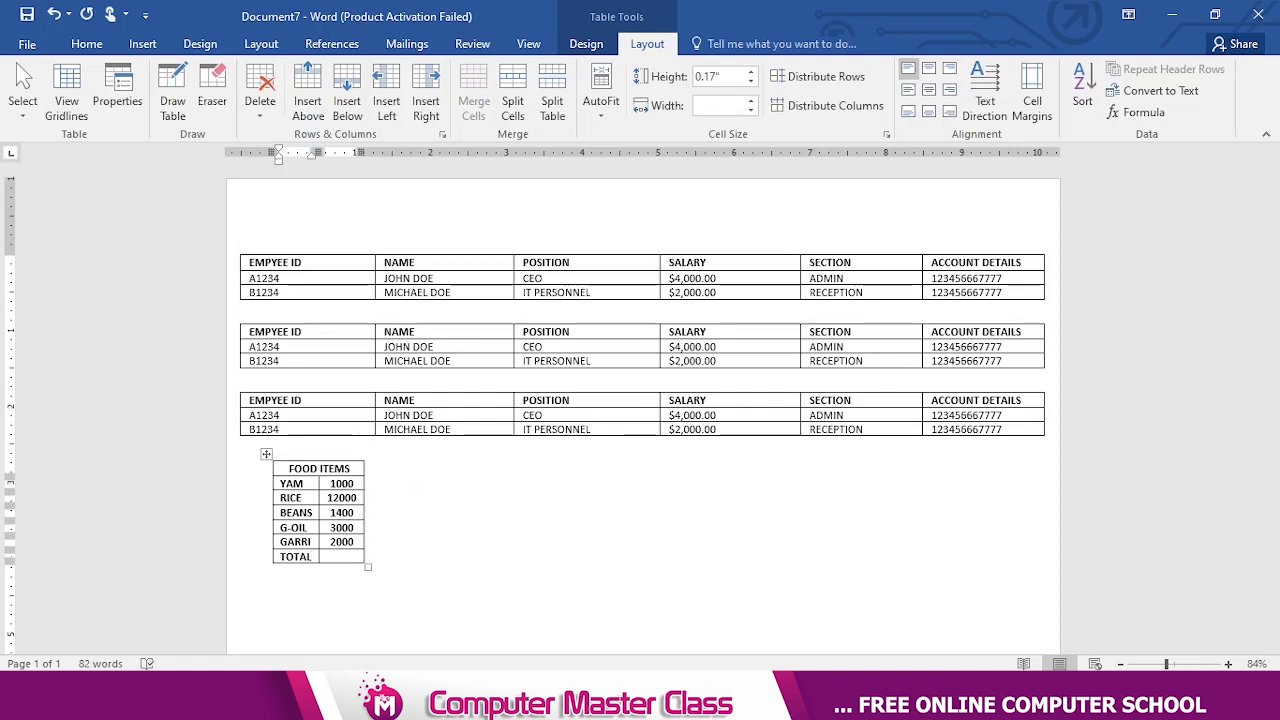
pyautogui.click(341, 488)
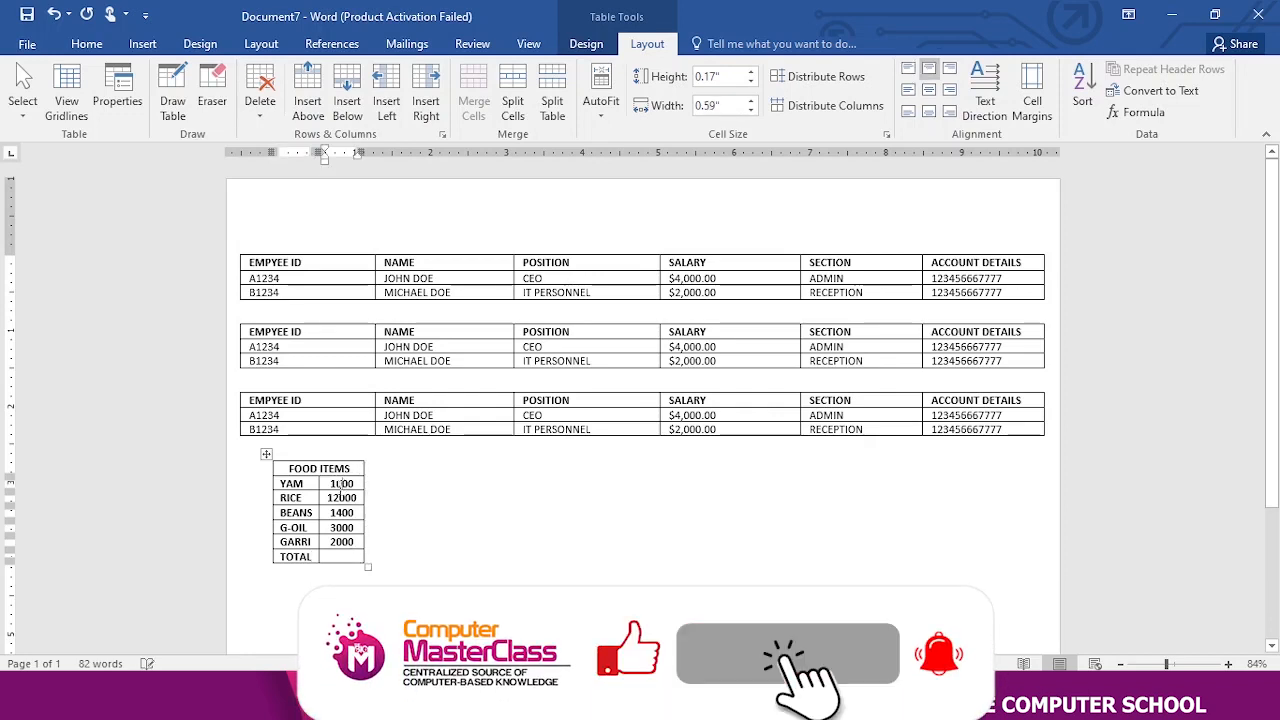
pyautogui.moveTo(341, 486); pyautogui.dragTo(341, 542)
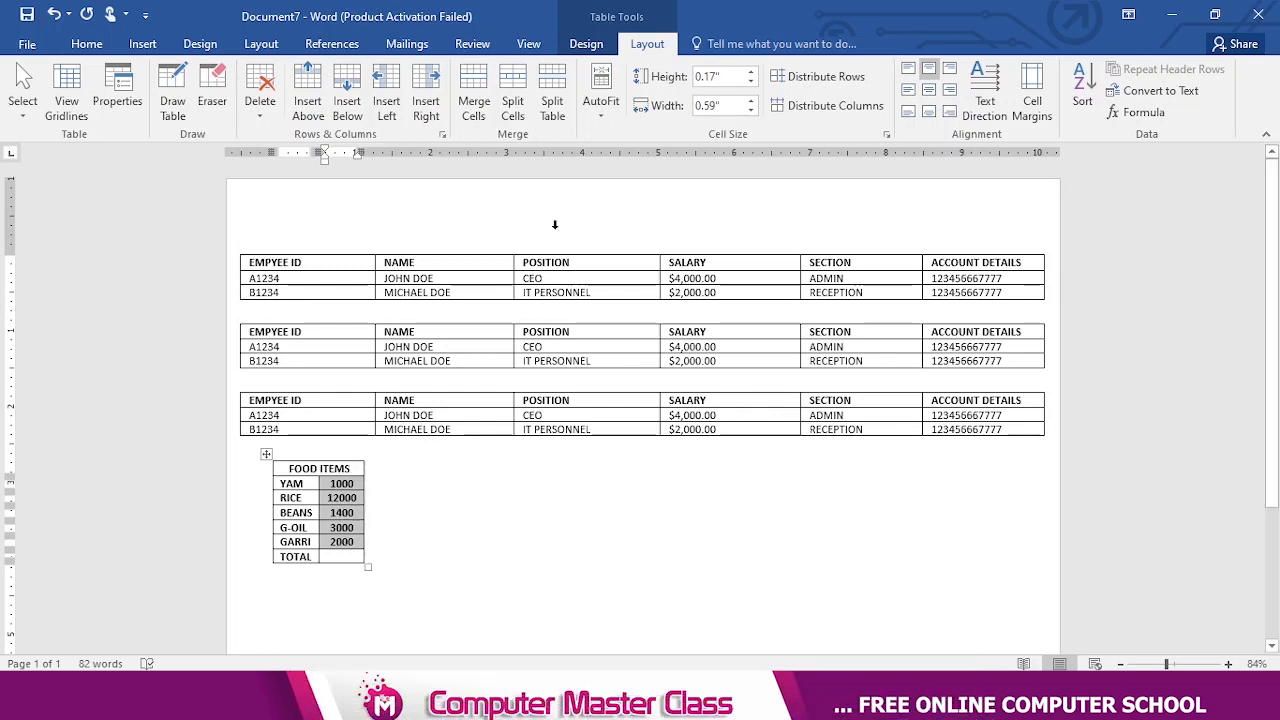
pyautogui.click(87, 44)
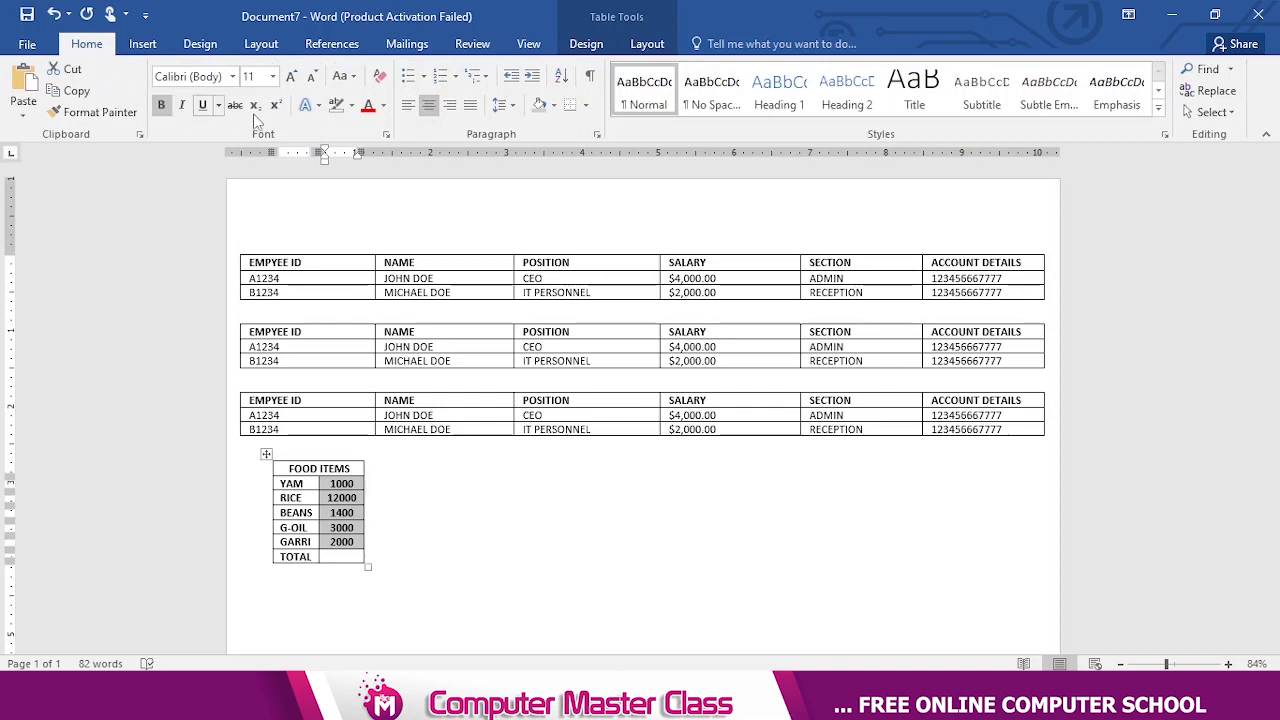
pyautogui.click(449, 104)
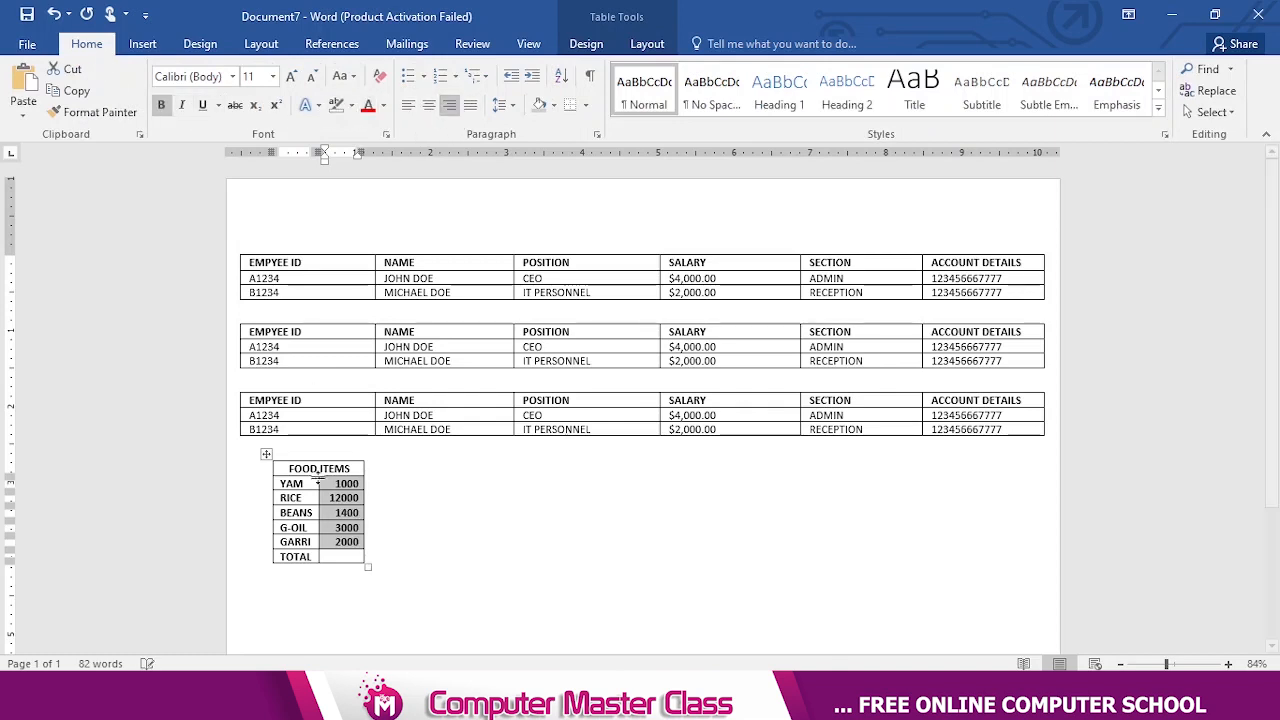
# Insert the formula =SUM(ABOVE) in the empty cell beside TOTAL.
pyautogui.click(342, 556)
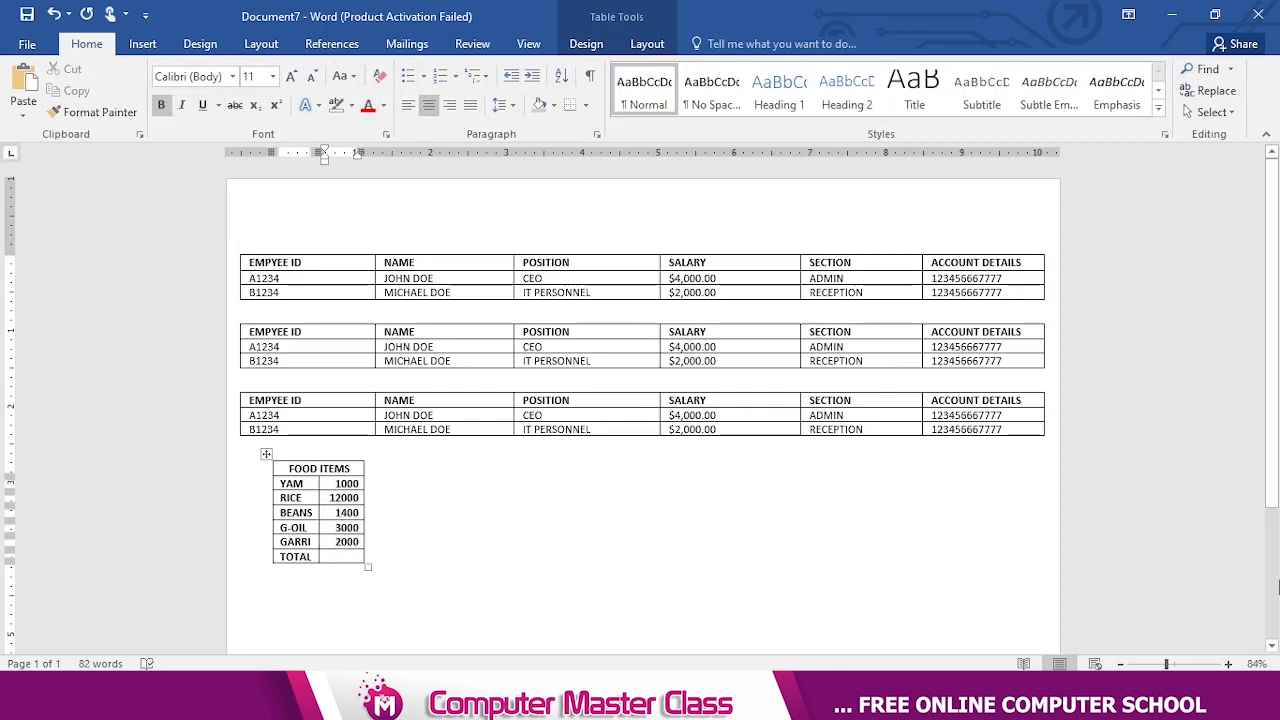
pyautogui.moveTo(1168, 664); pyautogui.dragTo(1195, 664)
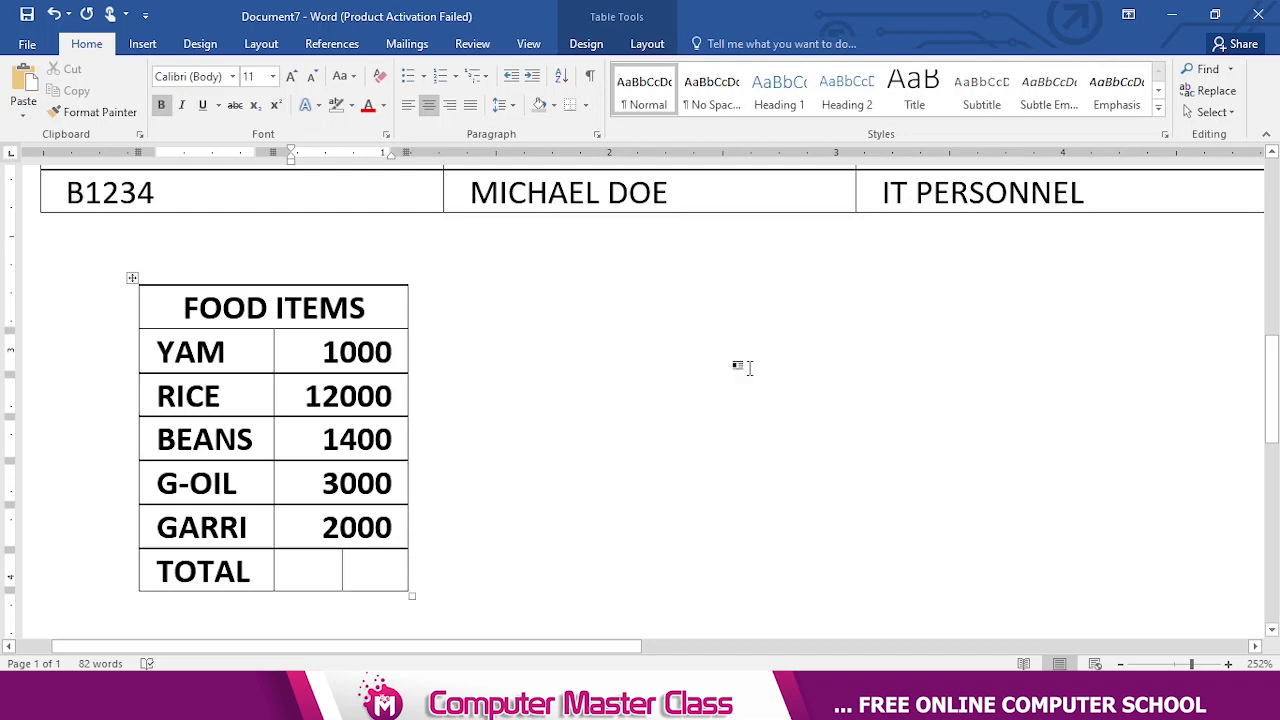
pyautogui.click(648, 46)
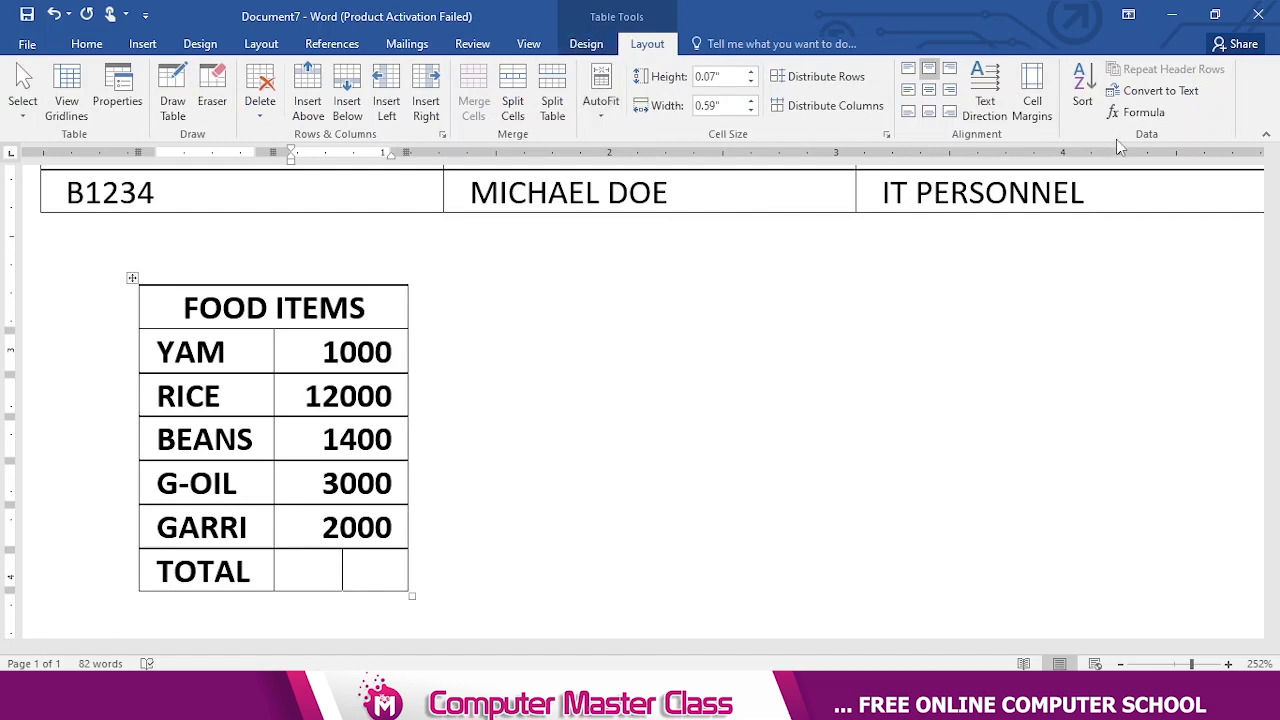
pyautogui.click(1135, 113)
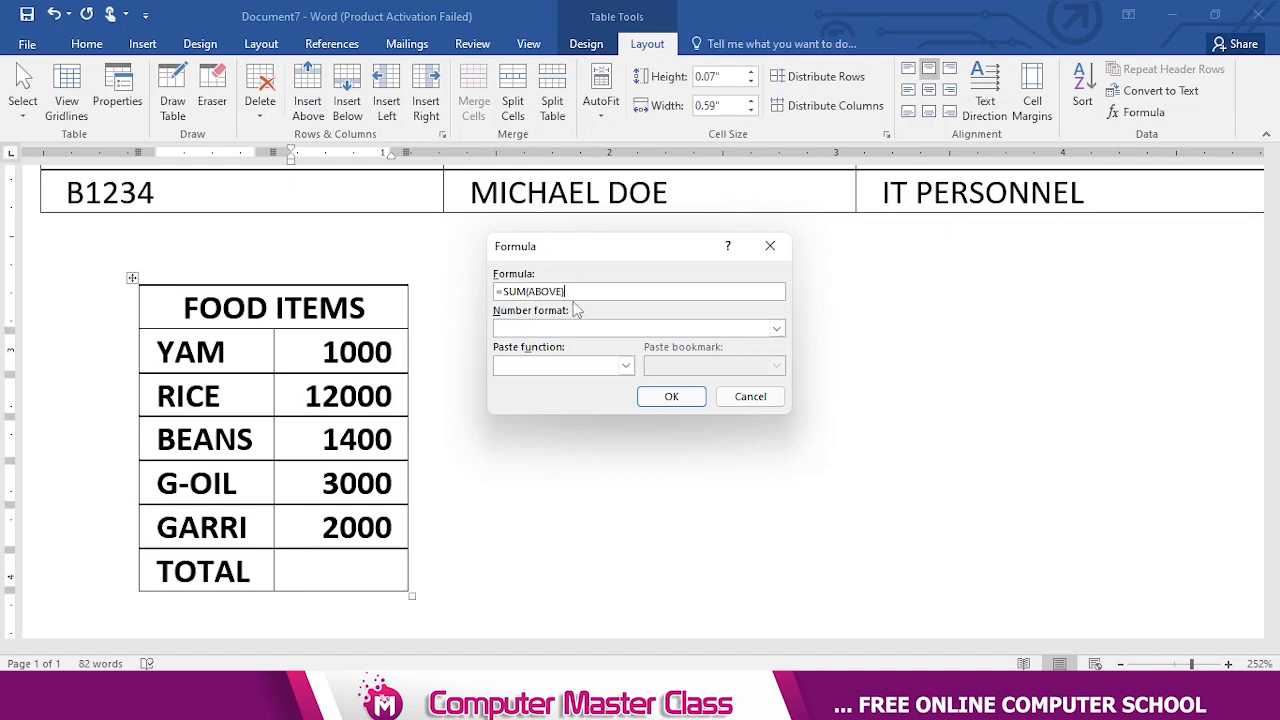
pyautogui.click(671, 397)
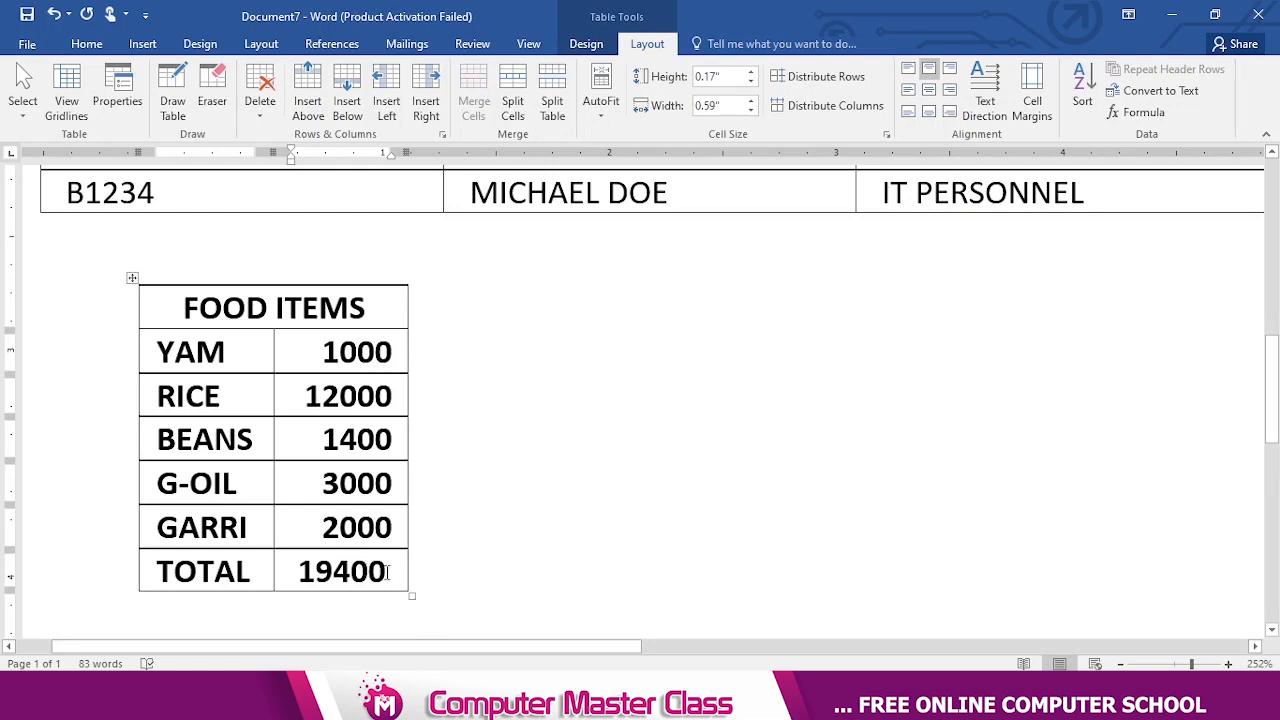
# Replace the formula in the cell beside TOTAL with =AVERAGE(ABOVE).
pyautogui.moveTo(388, 572); pyautogui.dragTo(298, 572)
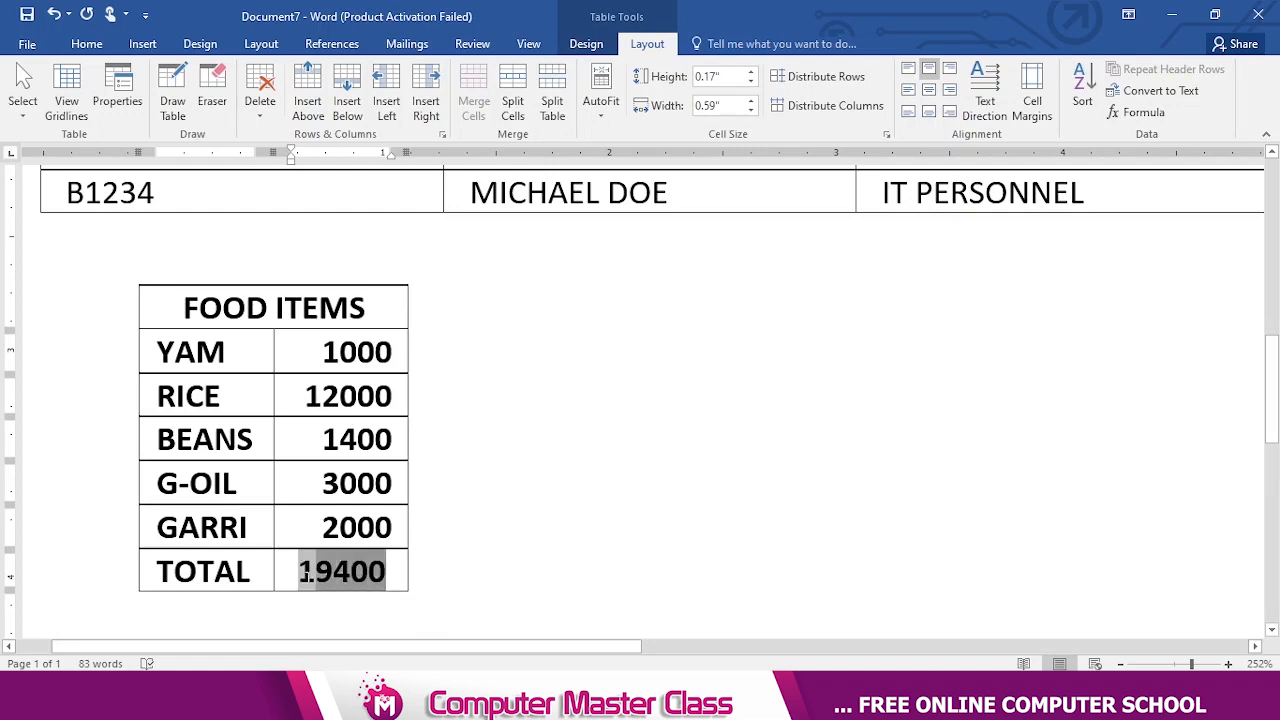
pyautogui.click(1130, 113)
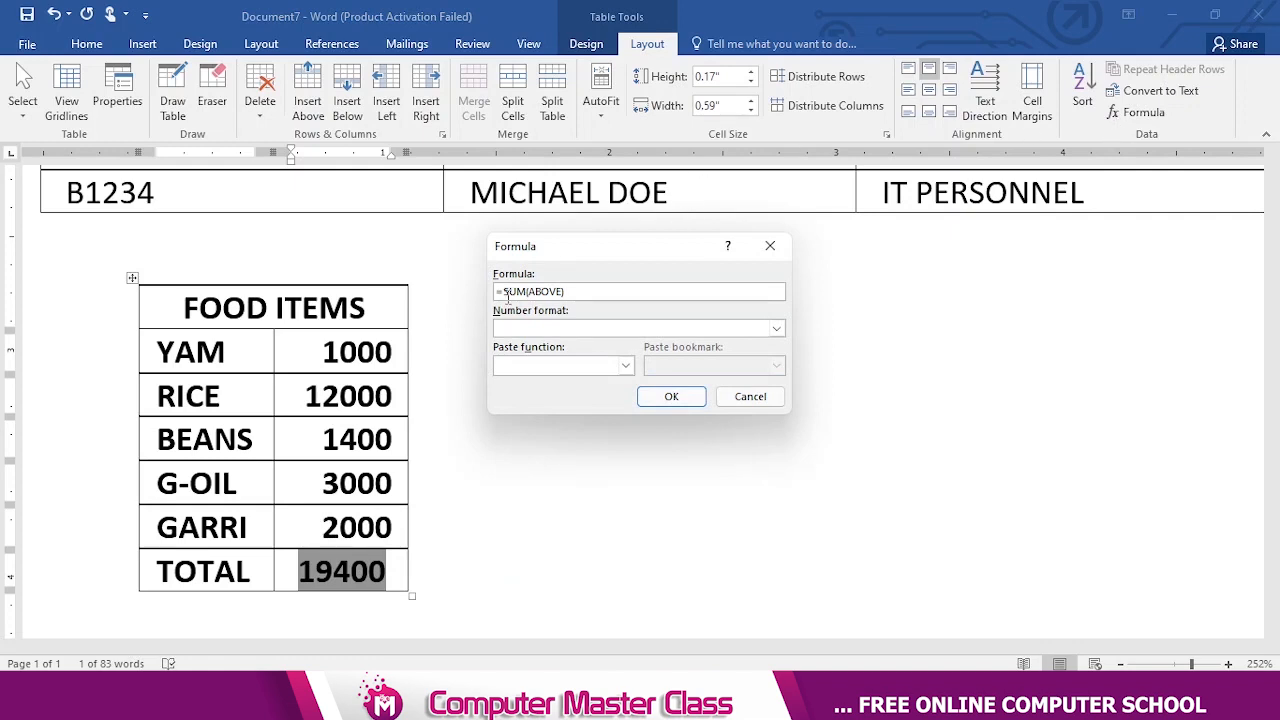
pyautogui.moveTo(524, 291); pyautogui.dragTo(503, 291)
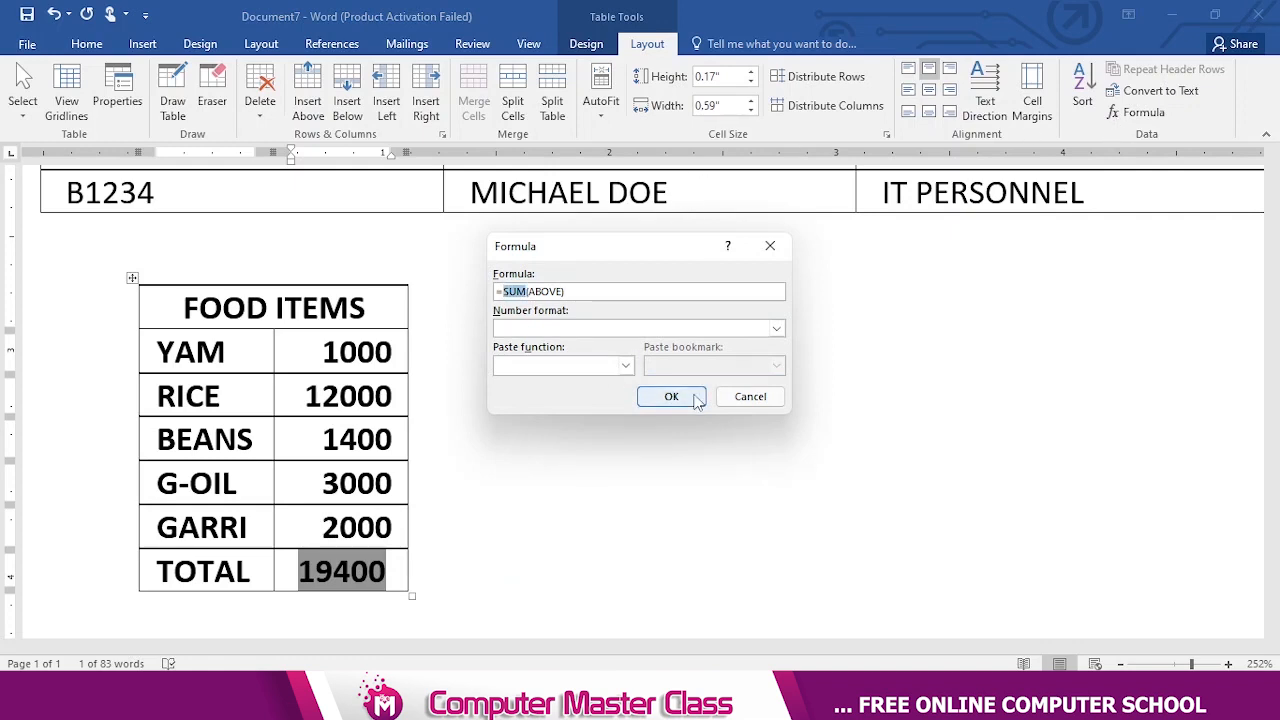
pyautogui.write('AVERAGE')
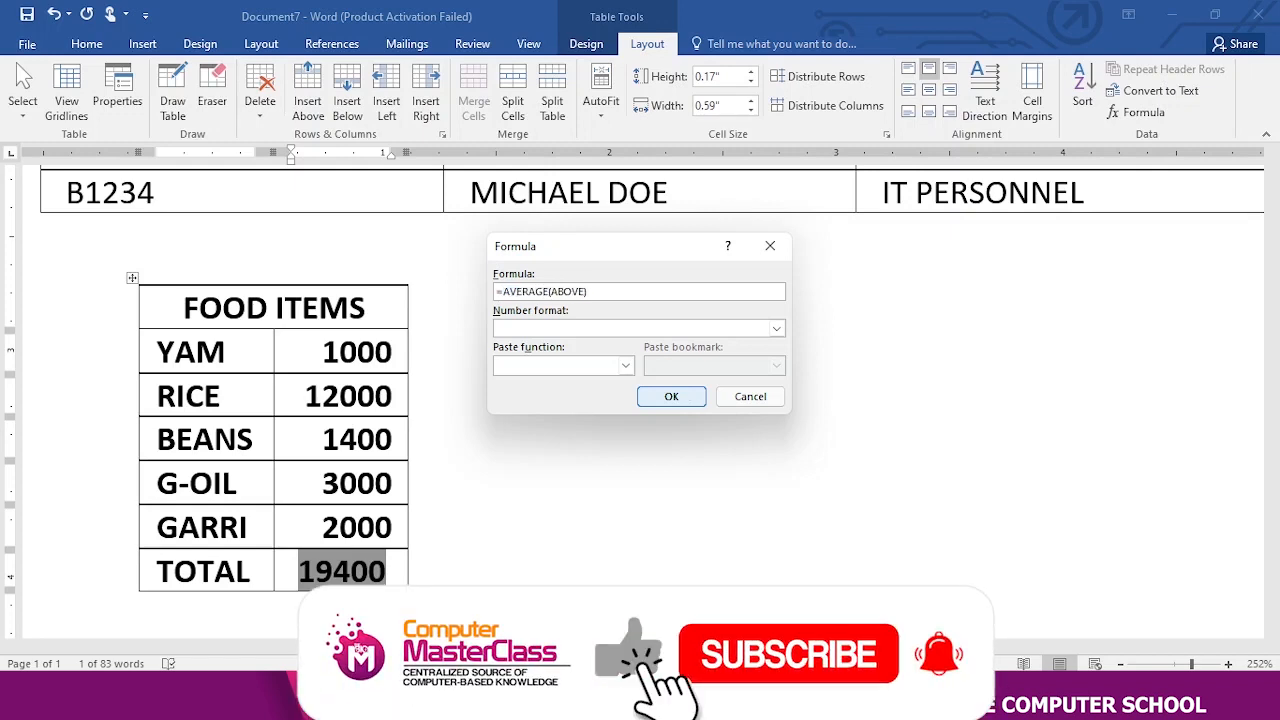
pyautogui.click(686, 396)
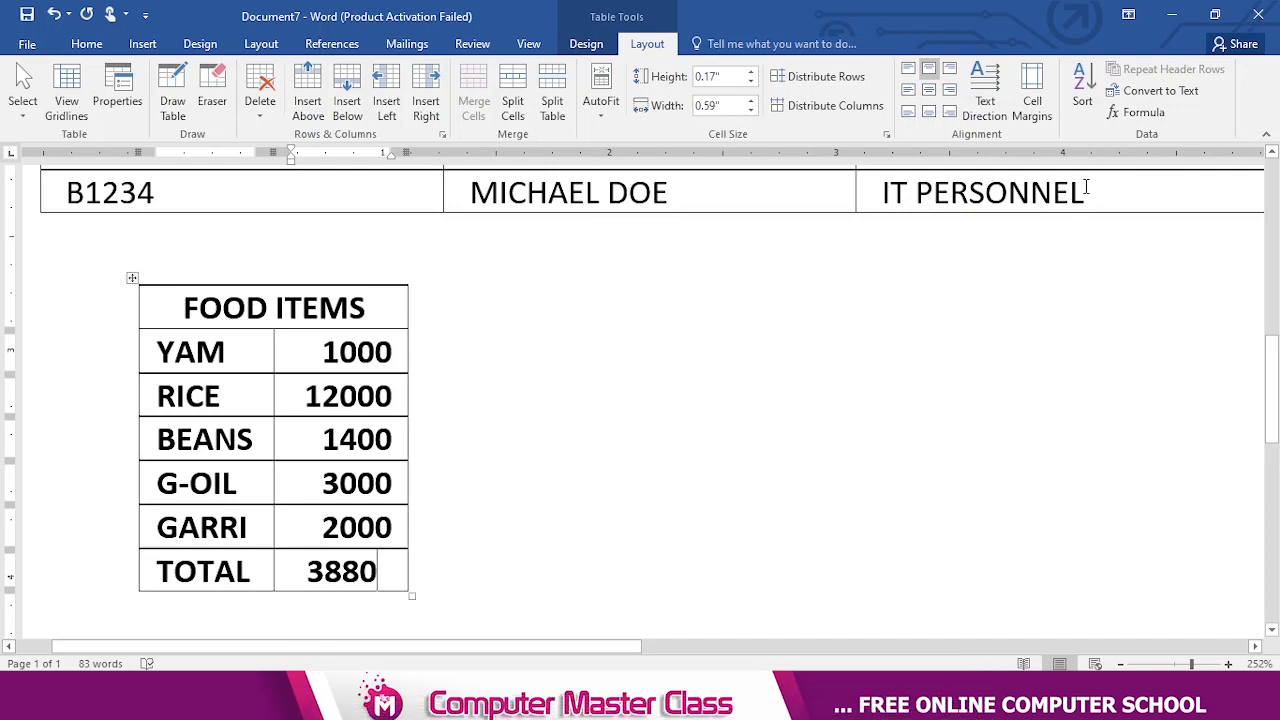
# Change the formula result beside TOTAL to the highest price using =MAX(ABOVE).
pyautogui.hotkey('ctrl', 'shift', 'Left')
pyautogui.click(1143, 112)
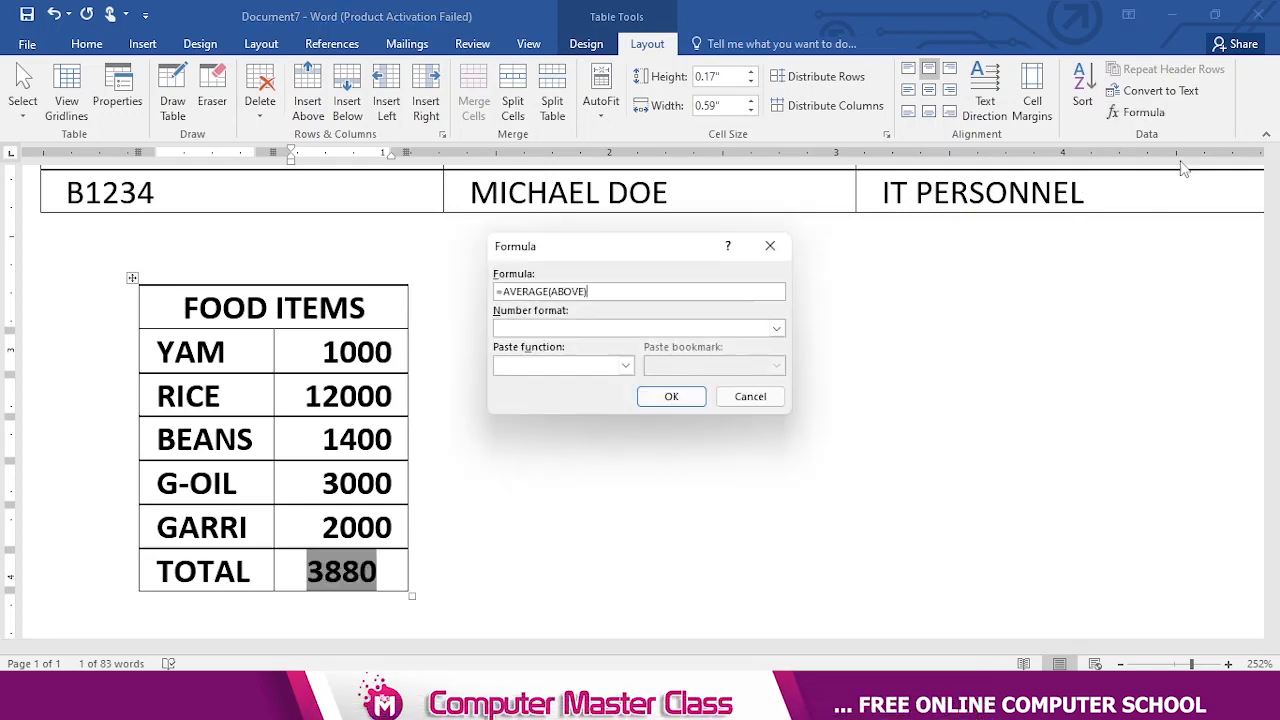
pyautogui.moveTo(547, 291); pyautogui.dragTo(503, 291)
pyautogui.write('MAX')
pyautogui.press('Delete')
pyautogui.press('Return')
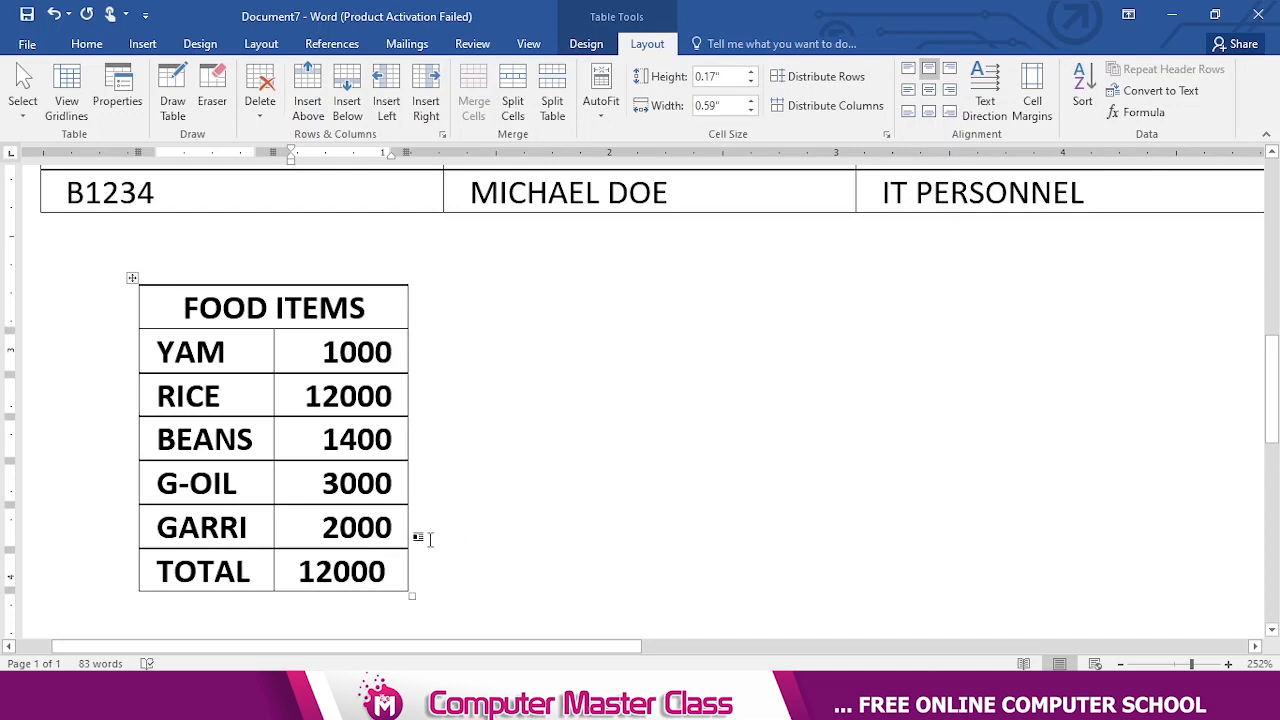
# Change the formula result beside TOTAL to the lowest price using =MIN(ABOVE).
pyautogui.doubleClick(345, 571)
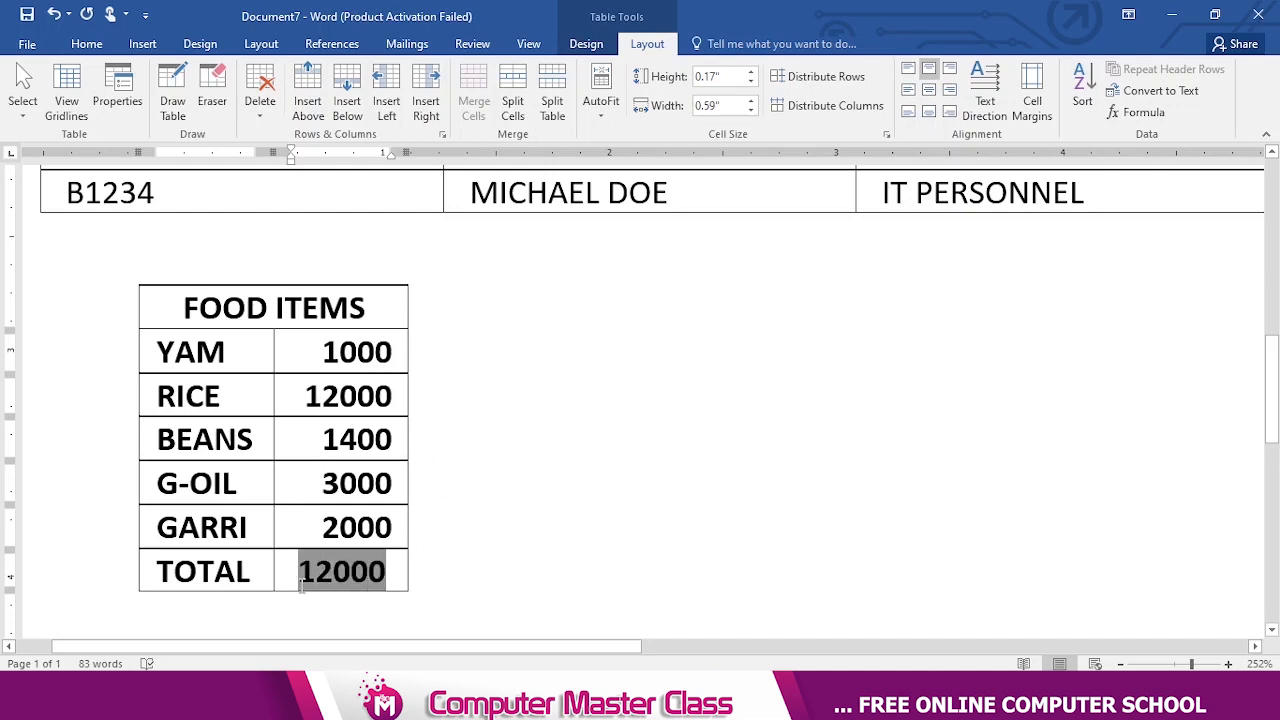
pyautogui.click(1135, 112)
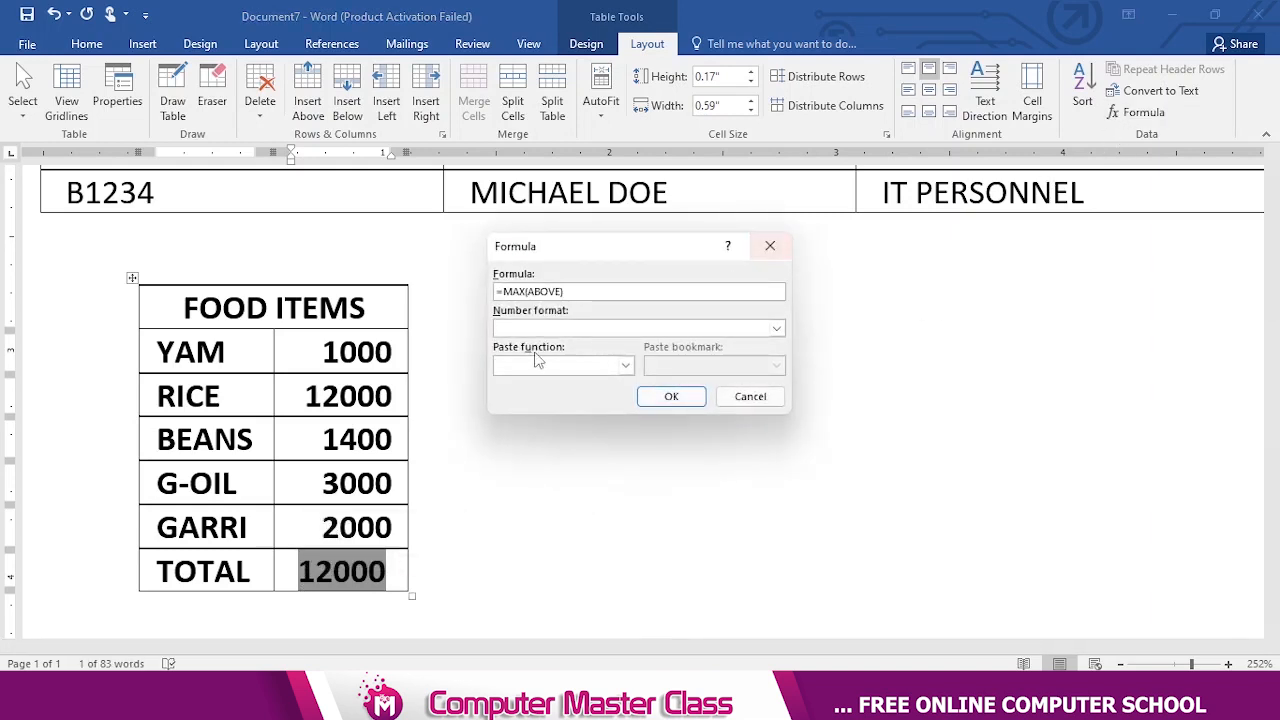
pyautogui.moveTo(525, 291); pyautogui.dragTo(503, 291)
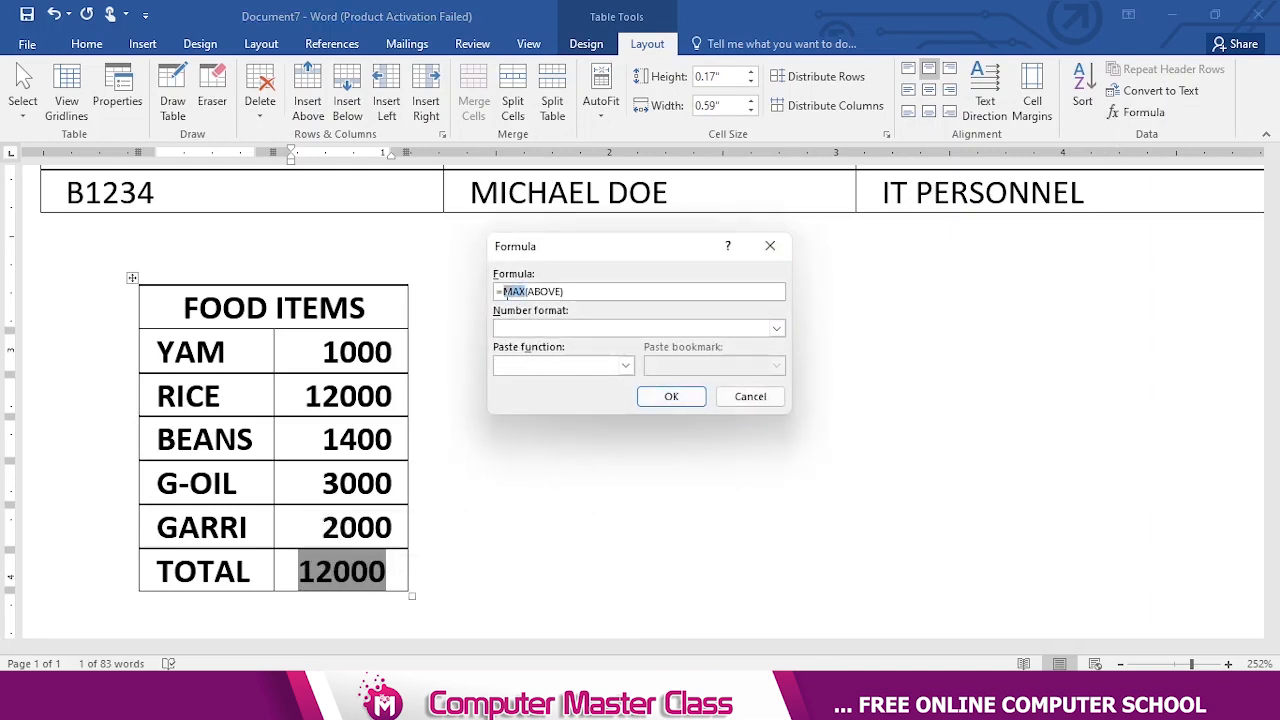
pyautogui.write('MIN')
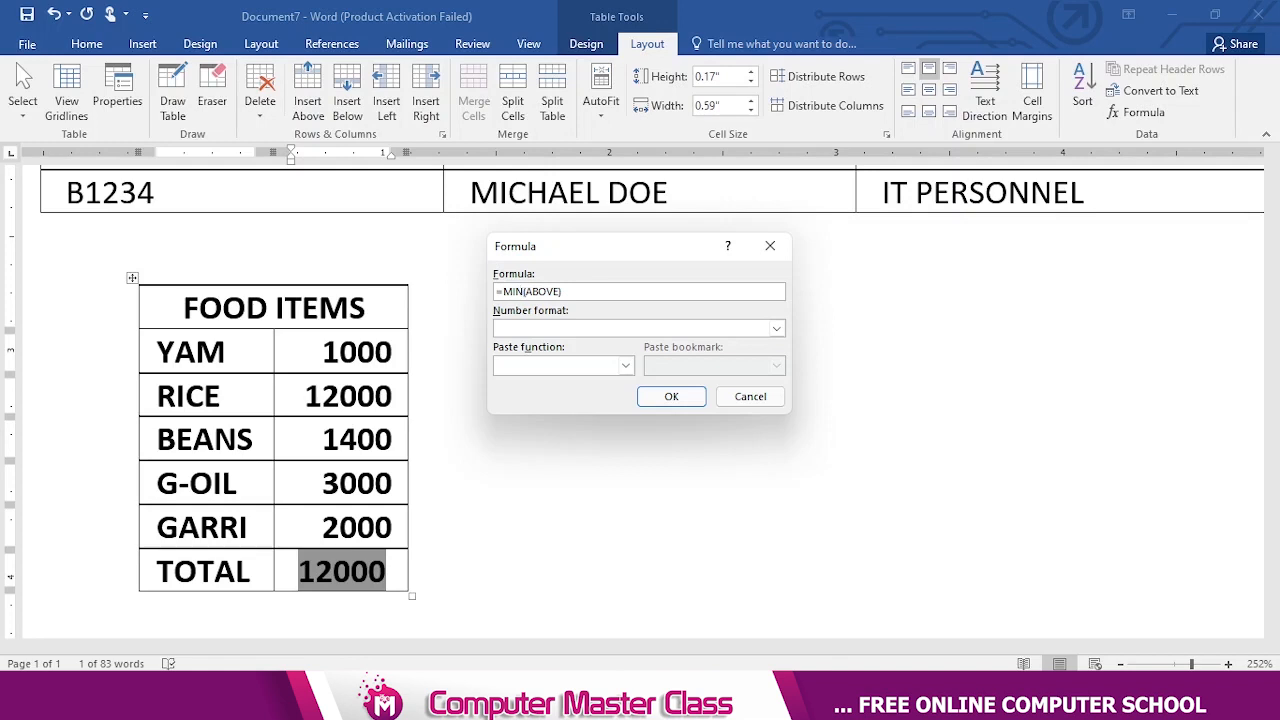
pyautogui.press('Return')
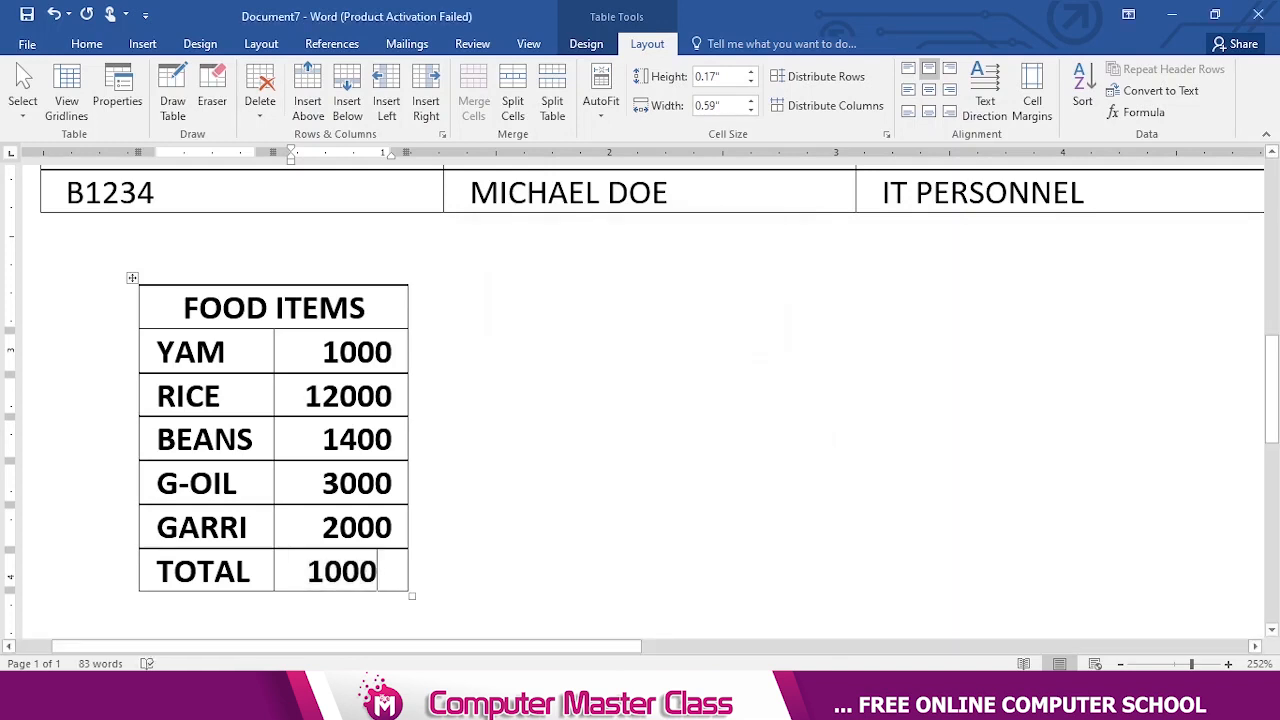